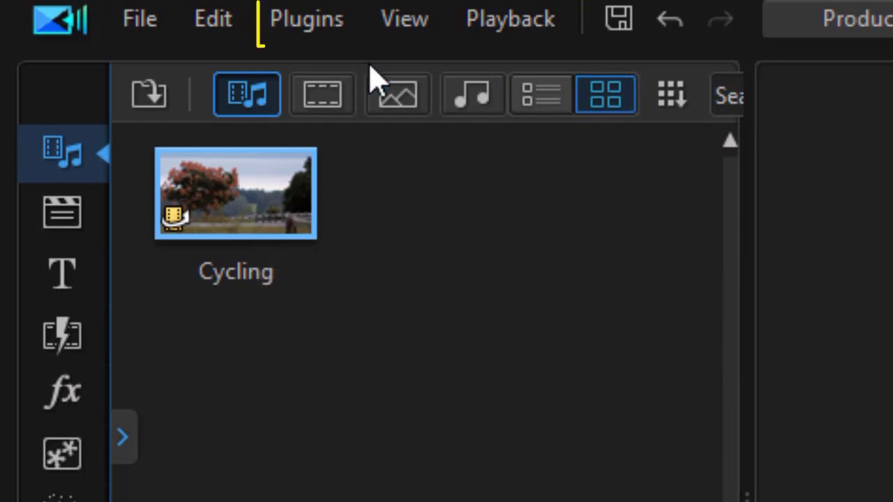
Load the Cycling clip into Action Camera Center, expand Time Shift Effect, and scrub to about 9 seconds.
click(340, 43)
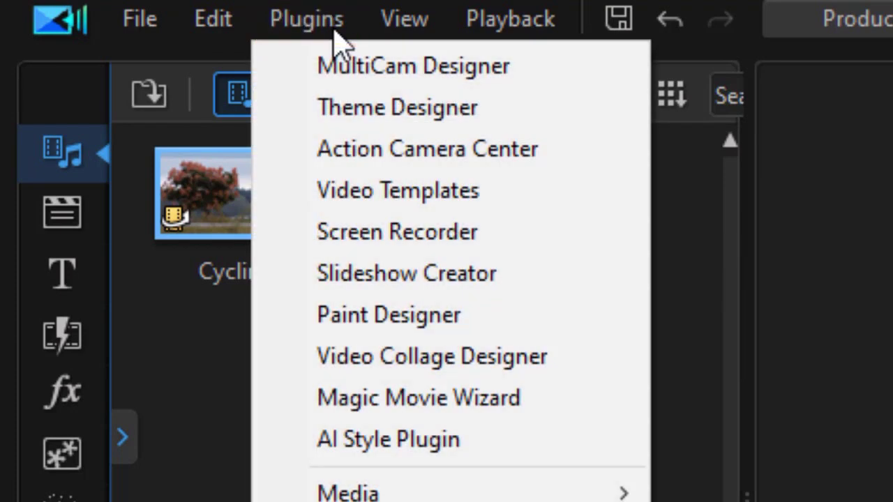
click(593, 160)
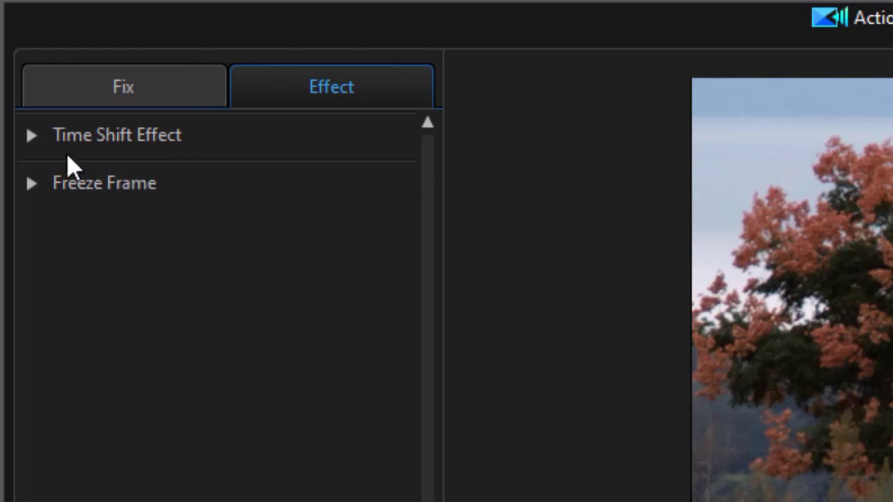
click(32, 136)
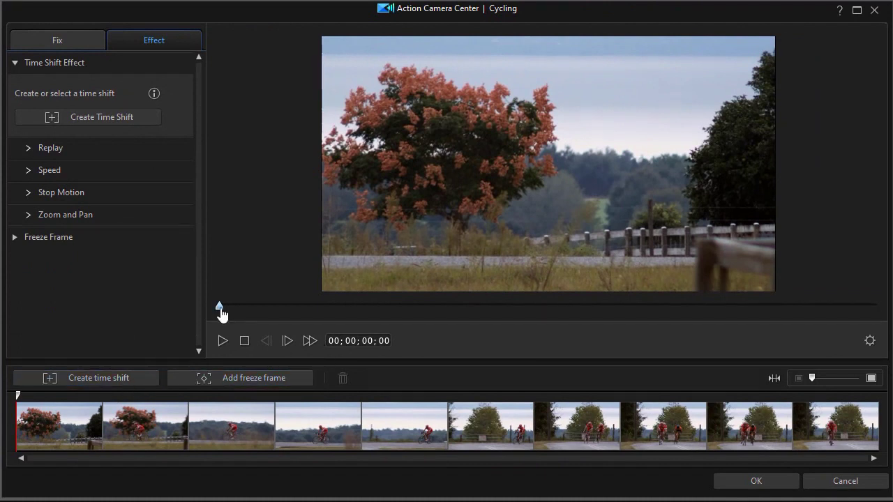
mouse_move(221, 315)
mouse_down()
mouse_move(343, 304)
mouse_move(498, 339)
mouse_up()
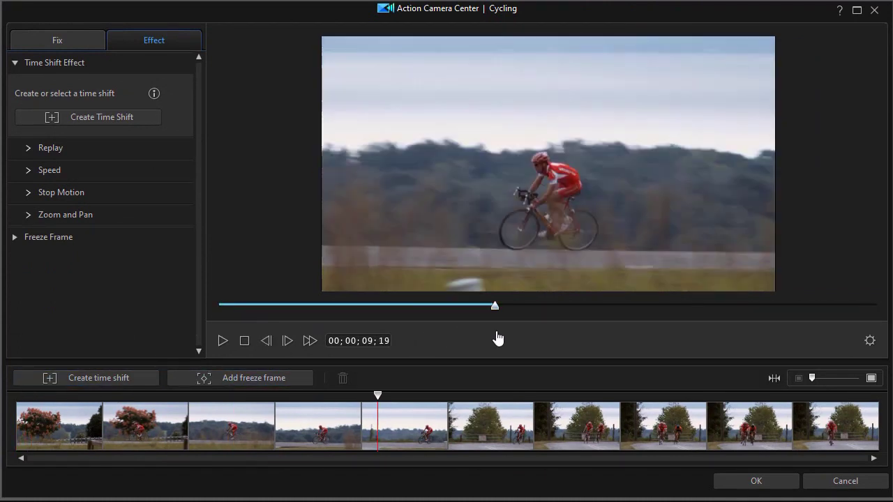
Create a 1.000x time-shift segment of 00;00;02;09 slightly later in the Cycling clip.
mouse_move(378, 396)
mouse_down()
mouse_move(515, 405)
mouse_move(469, 397)
mouse_up()
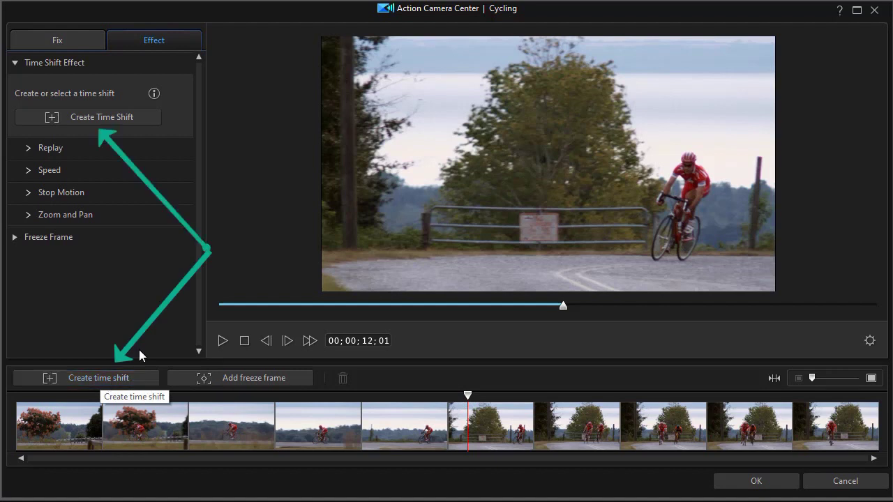
click(134, 122)
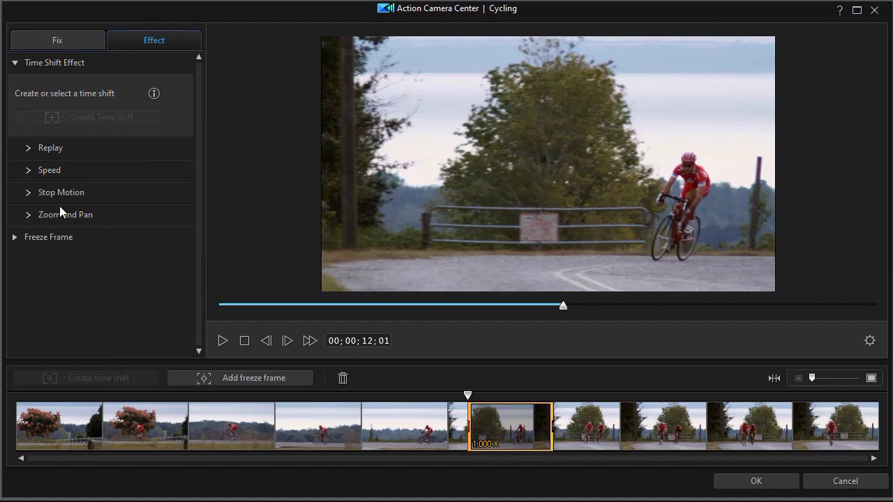
click(29, 171)
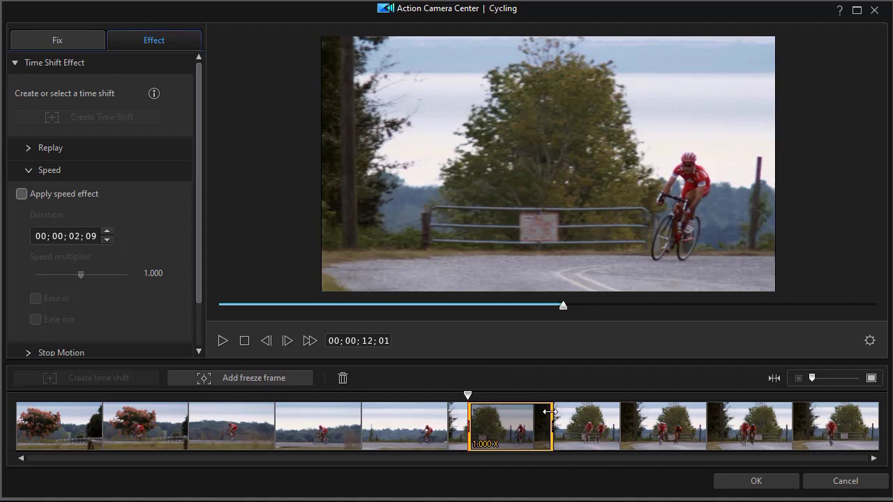
Widen the time-shift segment at both edges to 00;00;05;00 and enable its speed effect.
drag(552, 419, 604, 425)
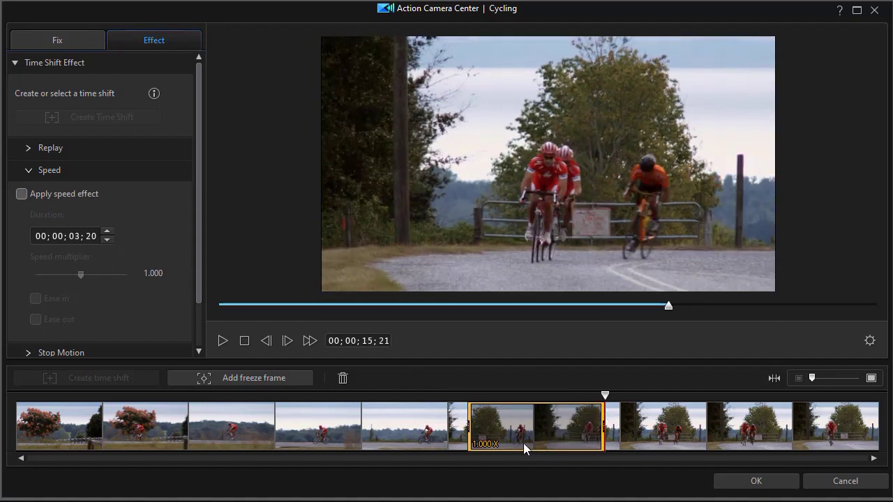
click(467, 423)
drag(466, 422, 418, 429)
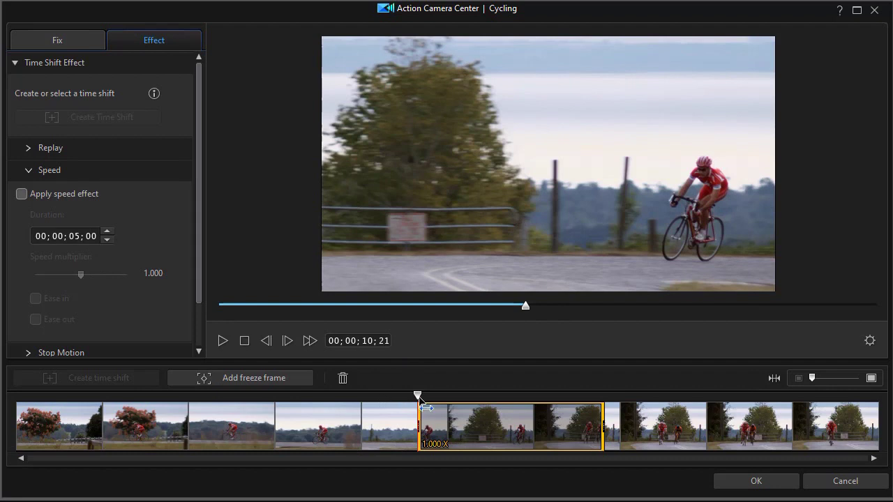
drag(419, 406, 387, 407)
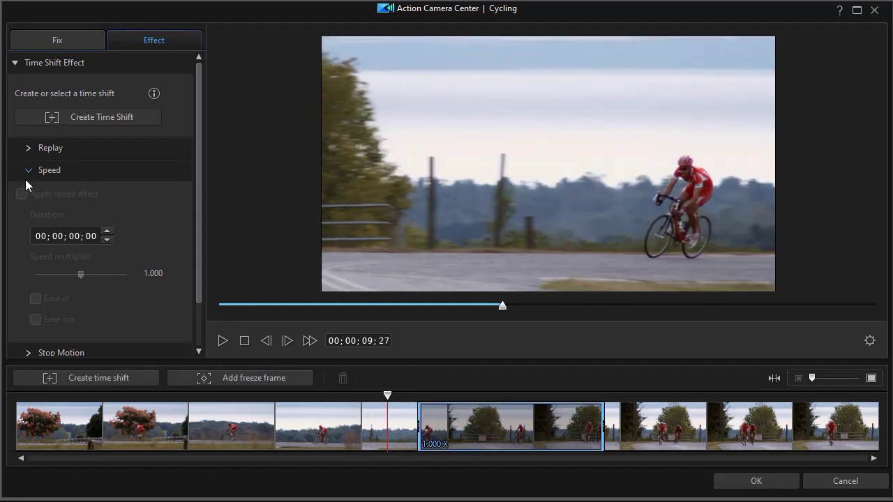
click(485, 427)
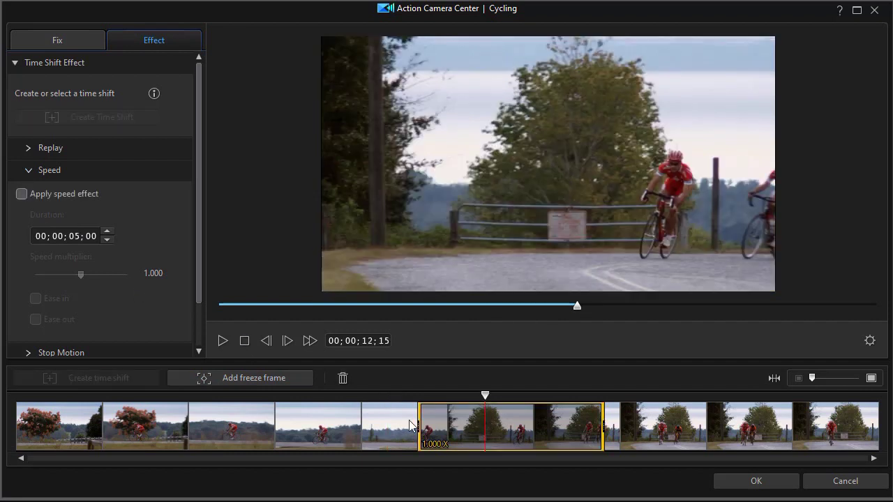
click(21, 198)
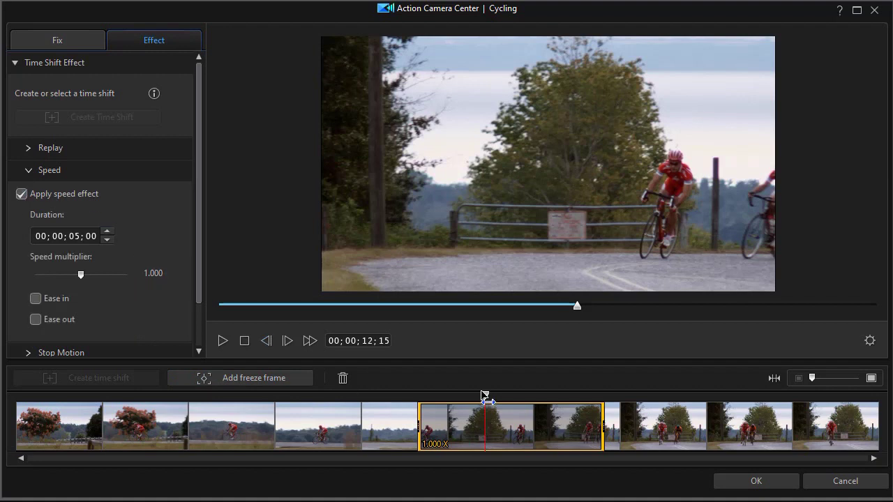
Play the clip from just before the segment to preview it.
drag(486, 396, 387, 396)
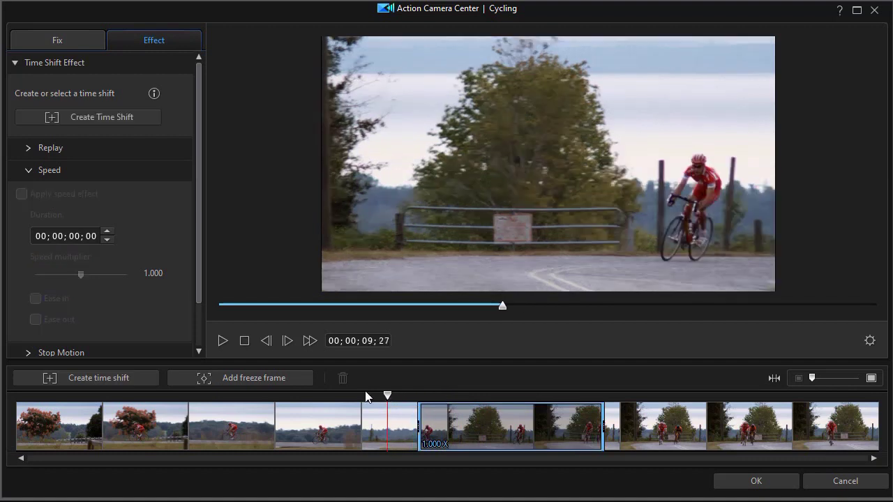
click(222, 342)
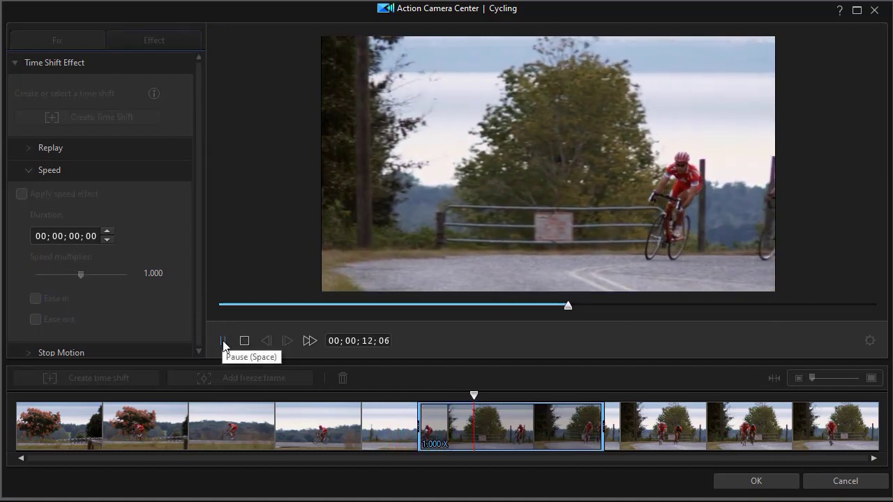
click(245, 342)
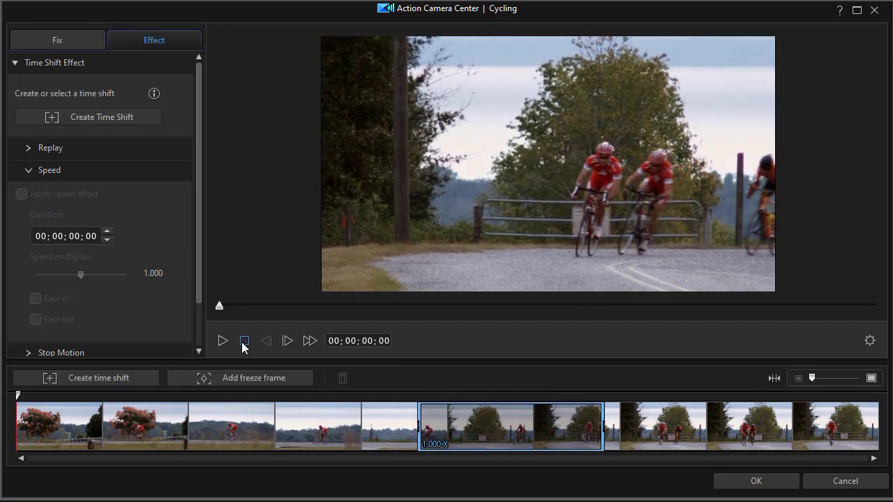
Slow the time-shift segment to 0.714x with Duration frames set to 00.
click(510, 430)
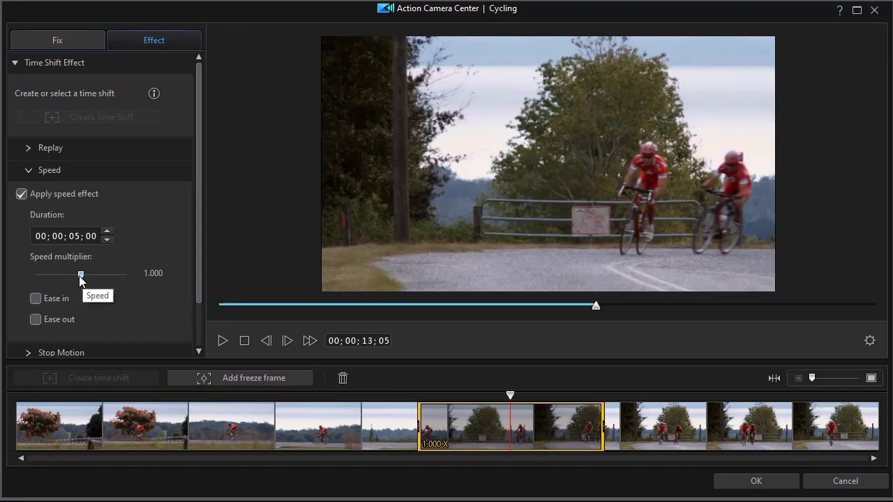
mouse_move(83, 275)
mouse_down()
mouse_move(71, 276)
mouse_move(98, 274)
mouse_move(84, 276)
mouse_up()
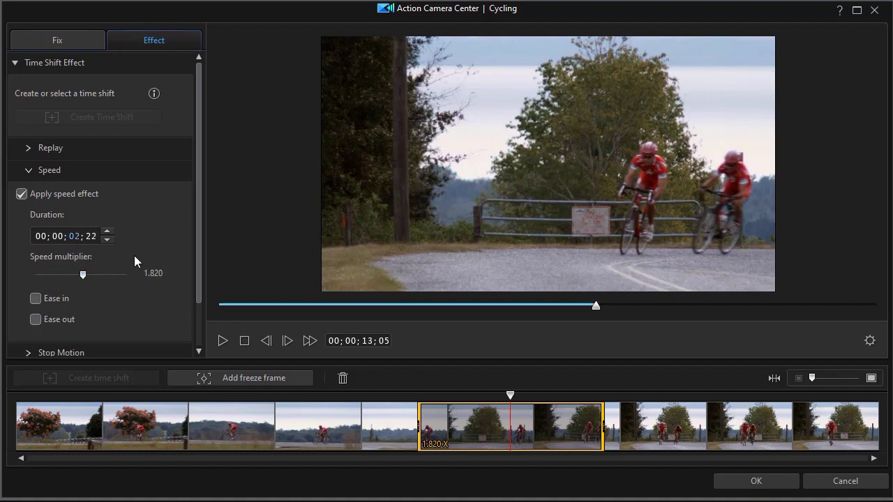
key(Page_Down)
click(91, 240)
text(00)
Replay the clip from just before the segment to check the slow motion.
drag(510, 397, 384, 396)
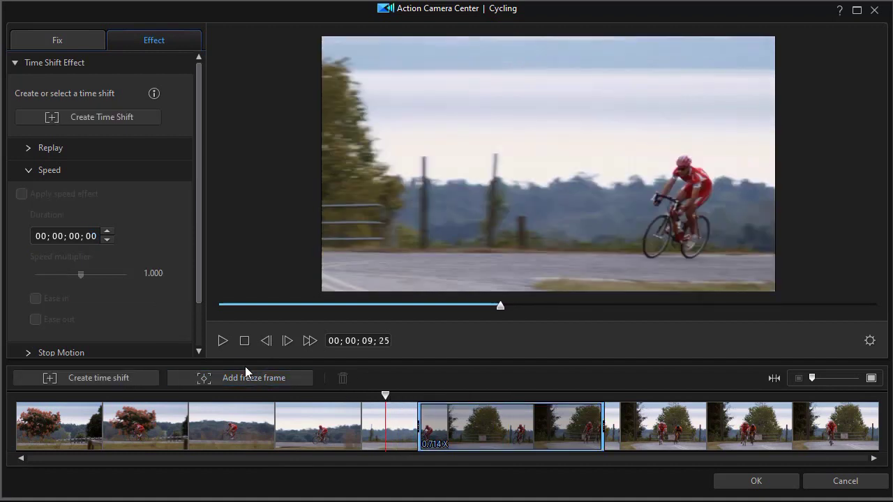
click(244, 342)
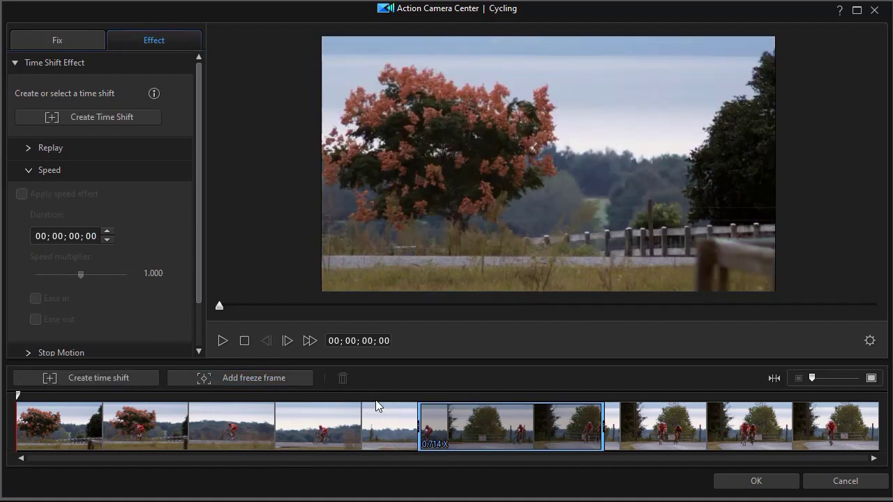
click(376, 400)
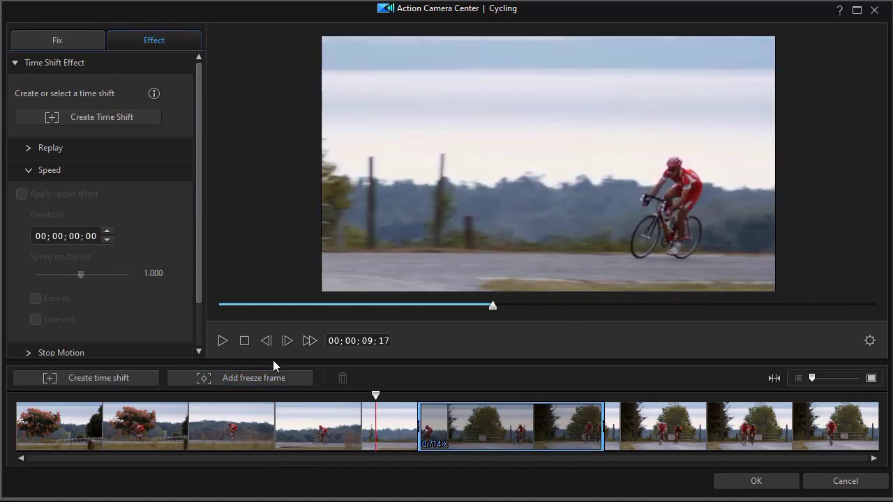
click(221, 341)
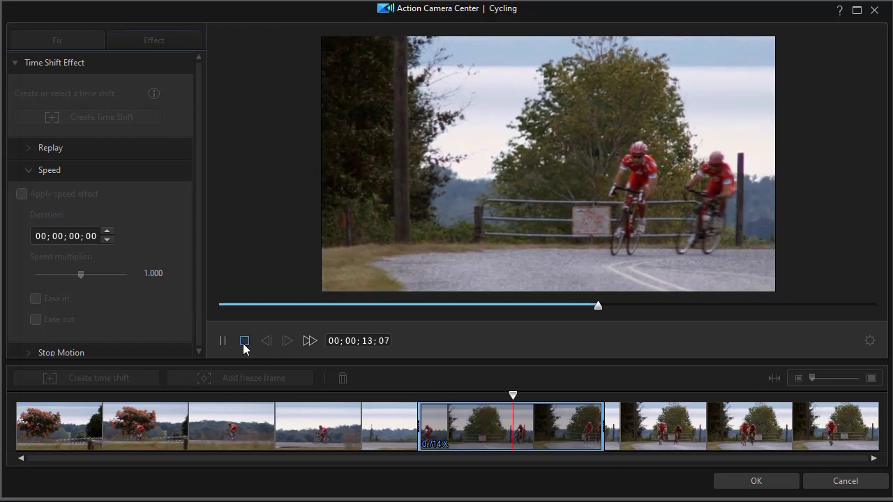
click(244, 342)
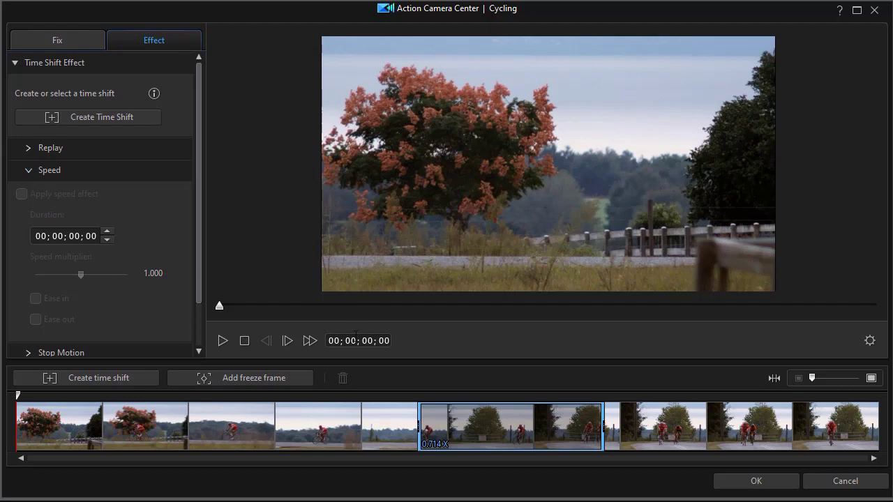
Turn off the segment's speed effect and switch to its Stop Motion settings instead.
click(447, 422)
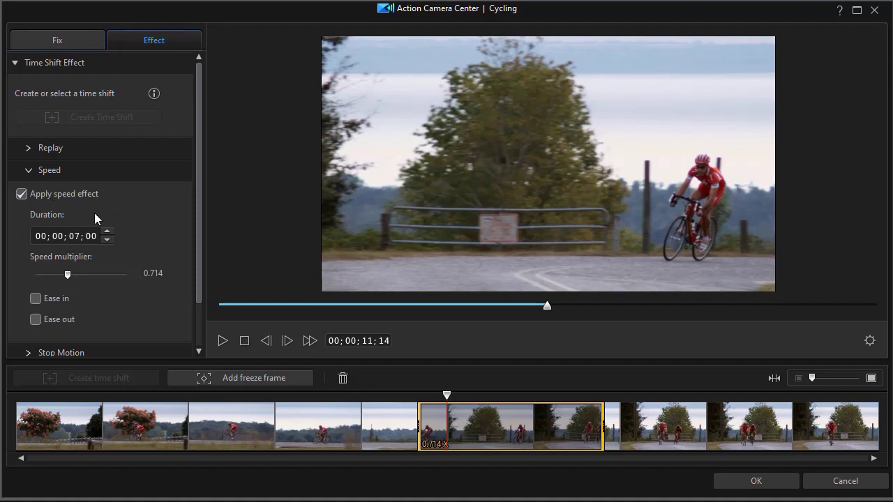
click(22, 195)
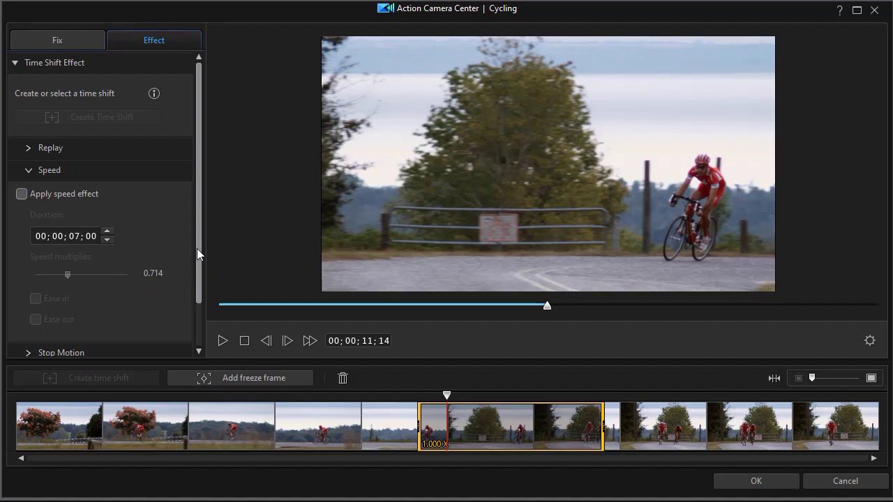
drag(197, 248, 192, 329)
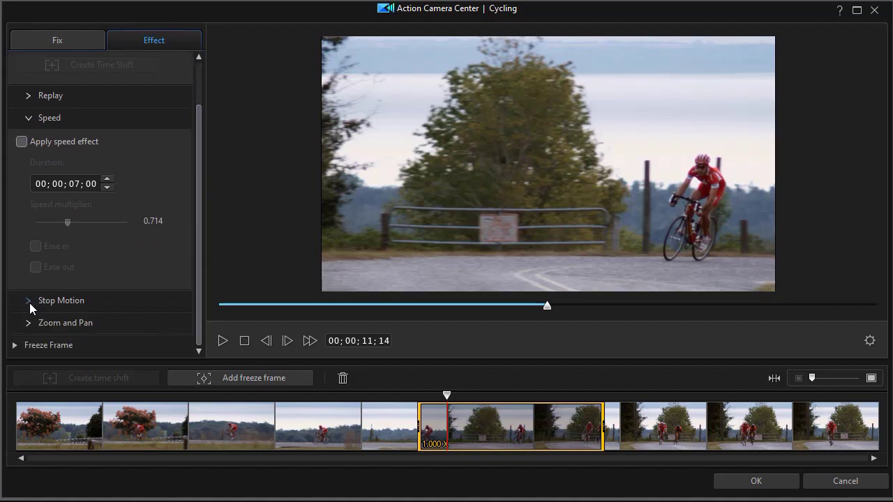
click(27, 119)
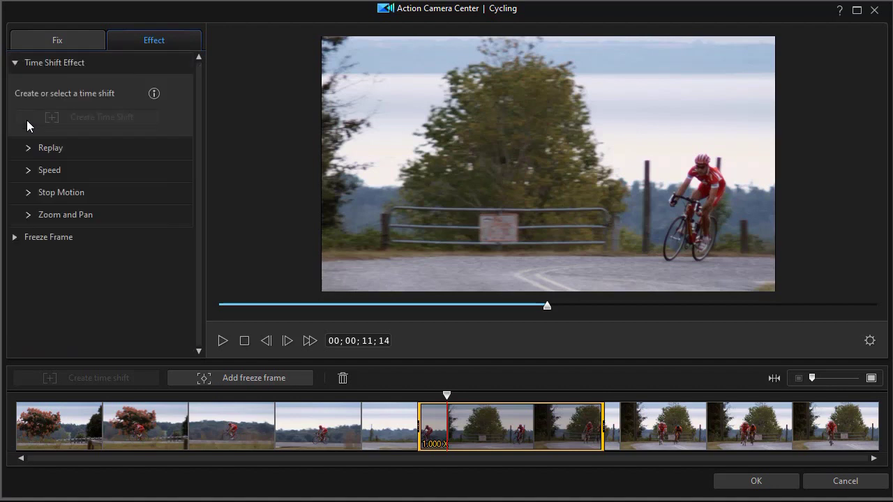
click(28, 191)
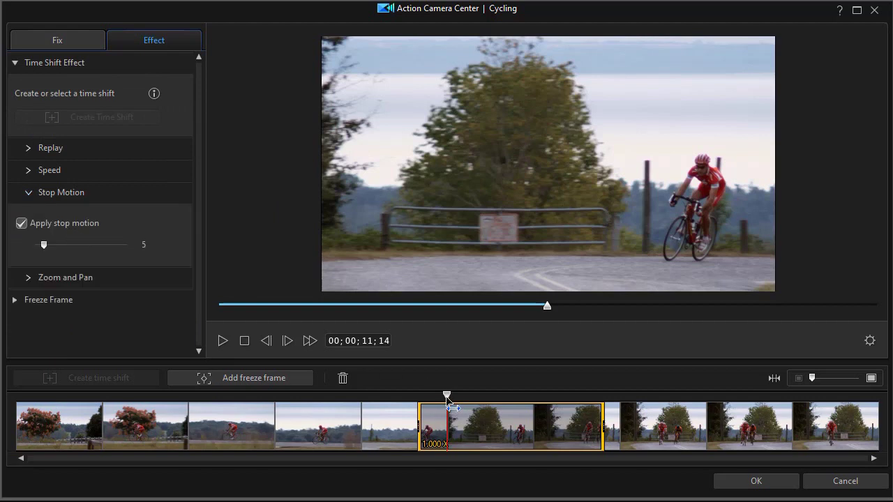
drag(448, 401, 371, 412)
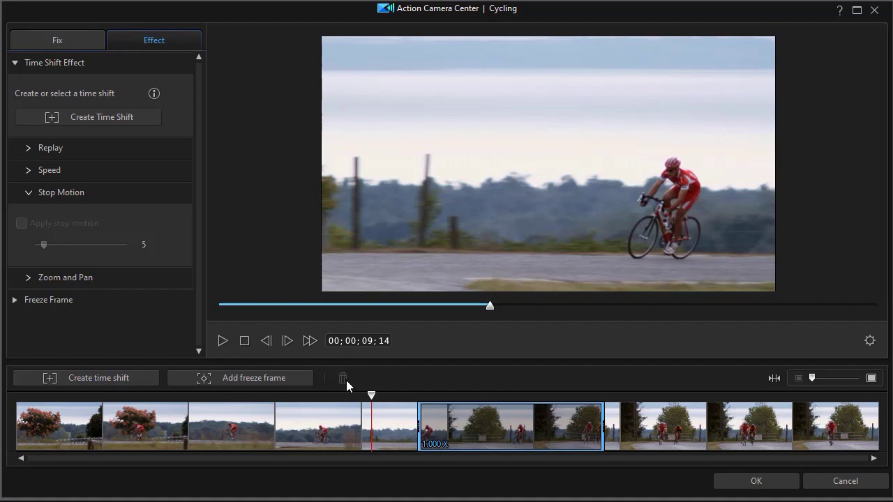
click(223, 340)
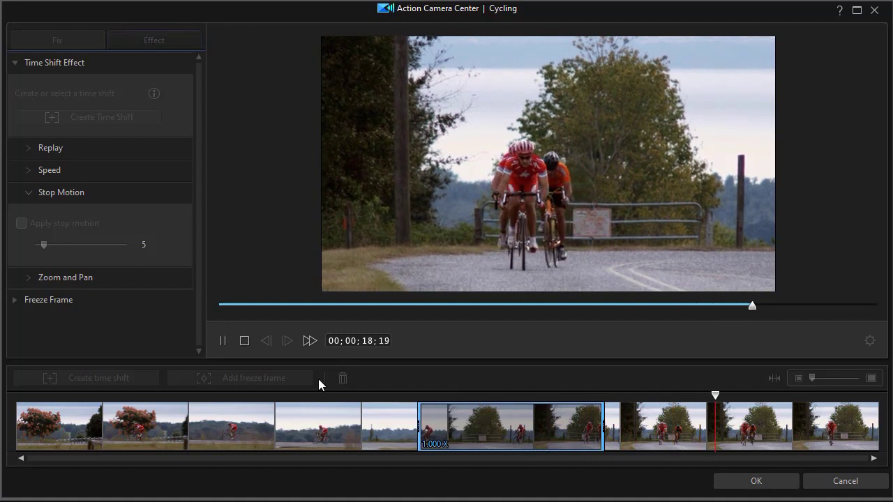
click(244, 341)
click(508, 443)
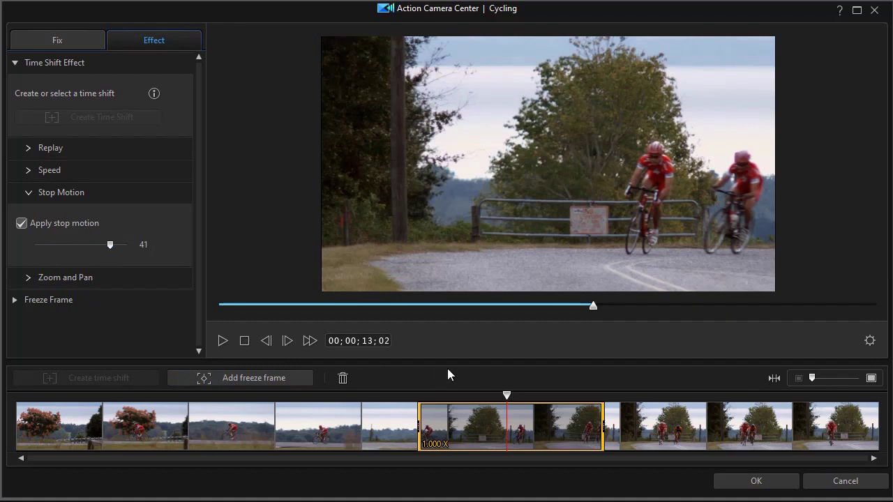
drag(510, 399, 356, 399)
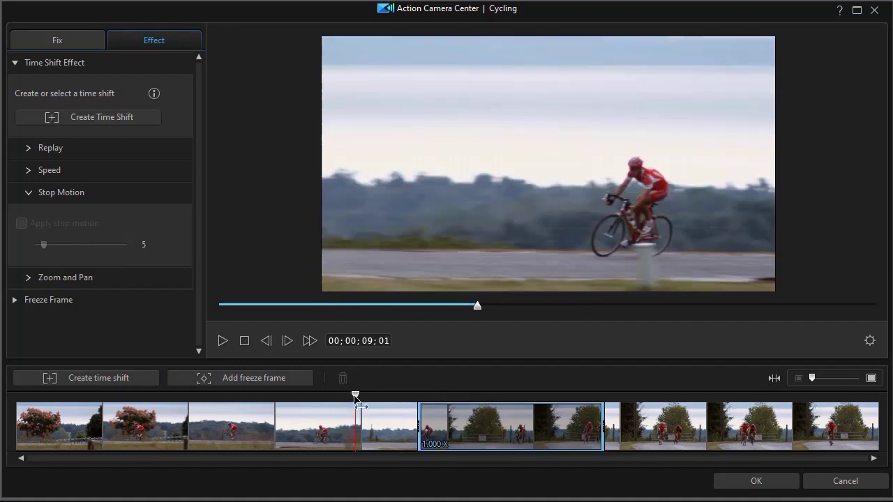
click(224, 342)
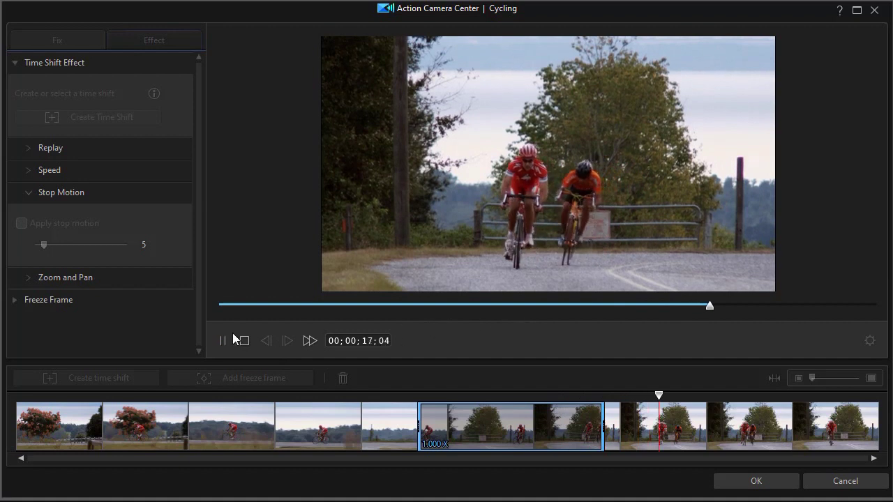
click(244, 340)
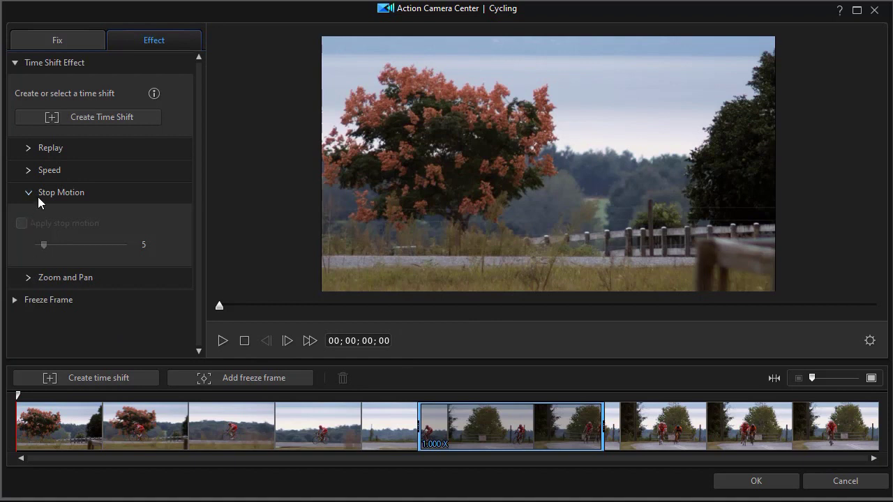
click(529, 432)
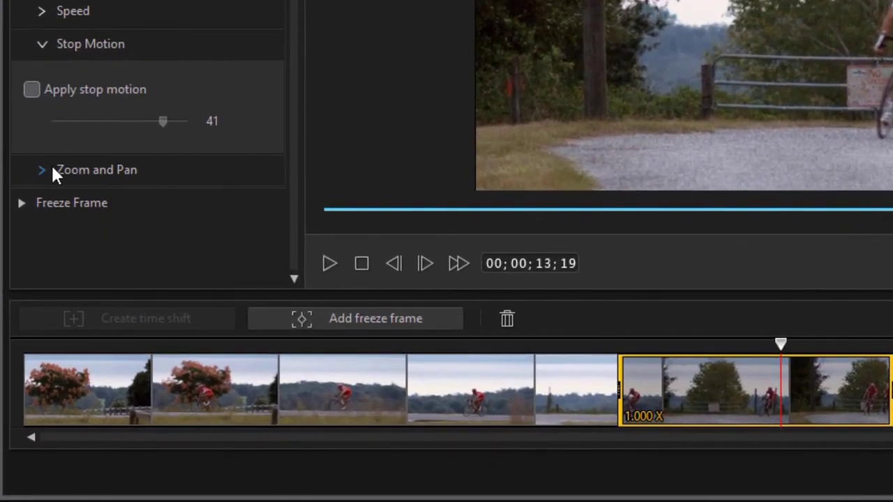
Add a Zoom and Pan keyframe at 11;23 cropped tightly around the lone cyclist.
click(42, 44)
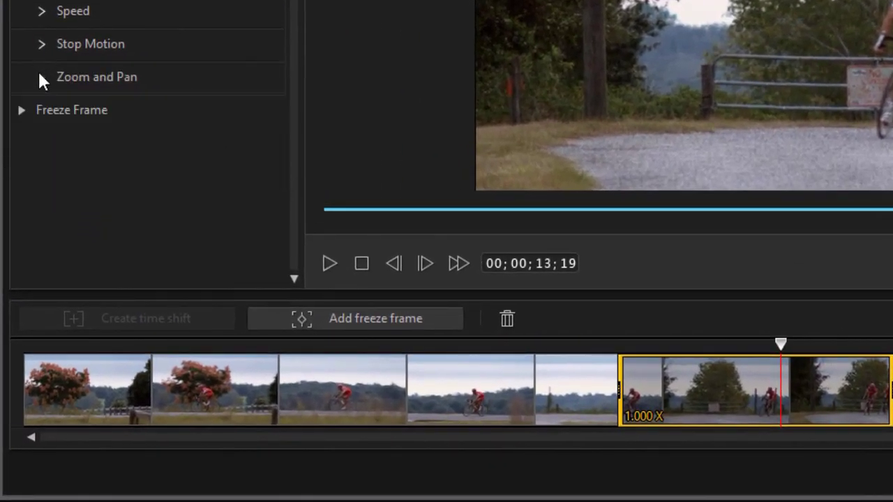
click(41, 78)
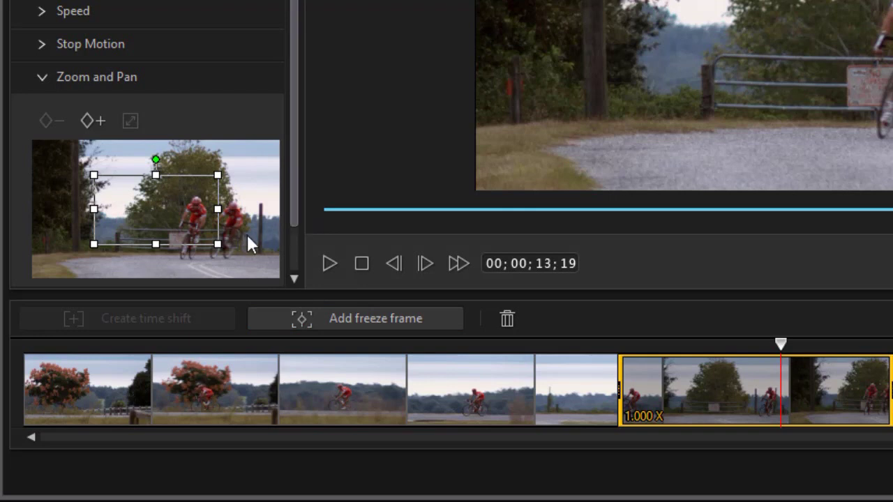
drag(781, 363, 677, 373)
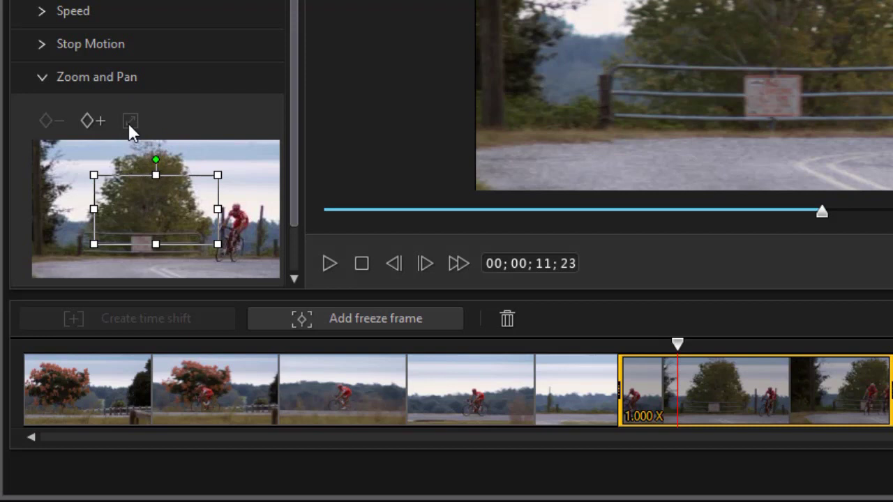
drag(130, 225, 125, 205)
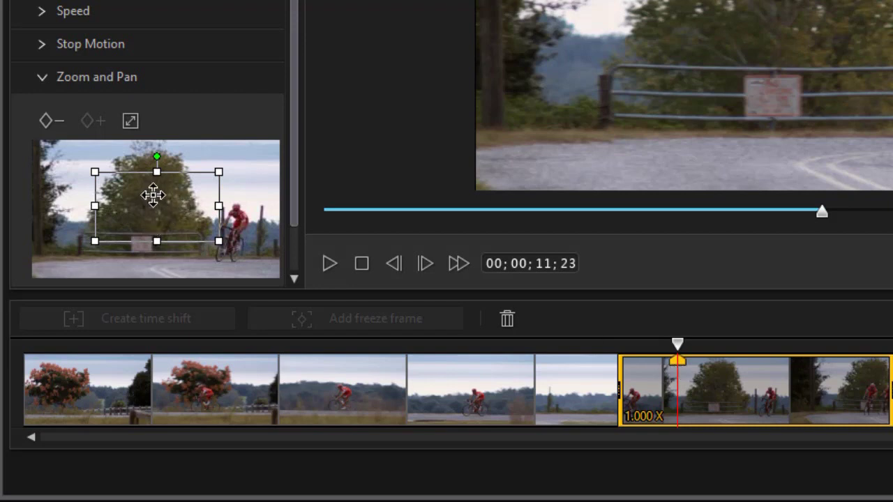
click(129, 124)
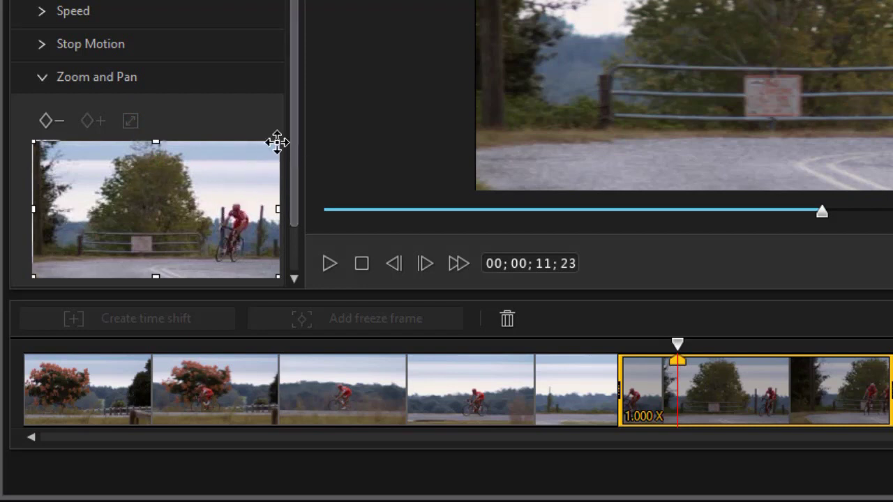
drag(277, 142, 124, 229)
drag(83, 269, 215, 235)
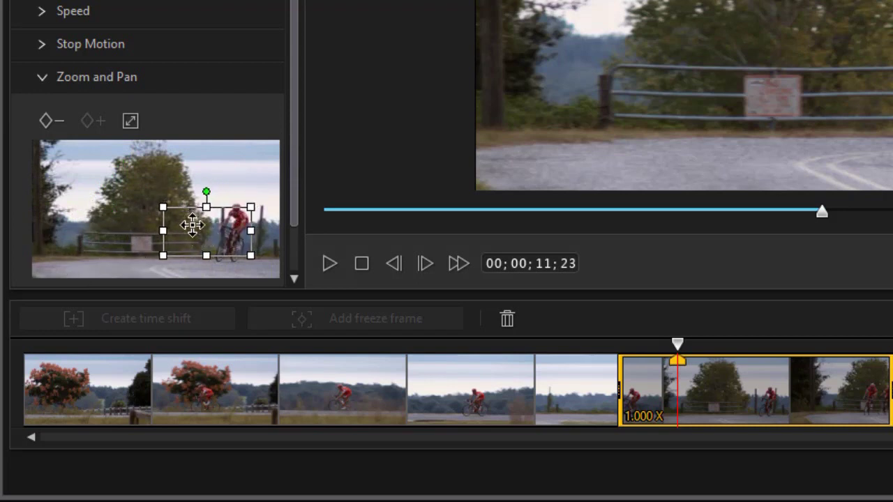
Preview the zoom from 09;28 through the time-shift section.
drag(679, 345, 577, 347)
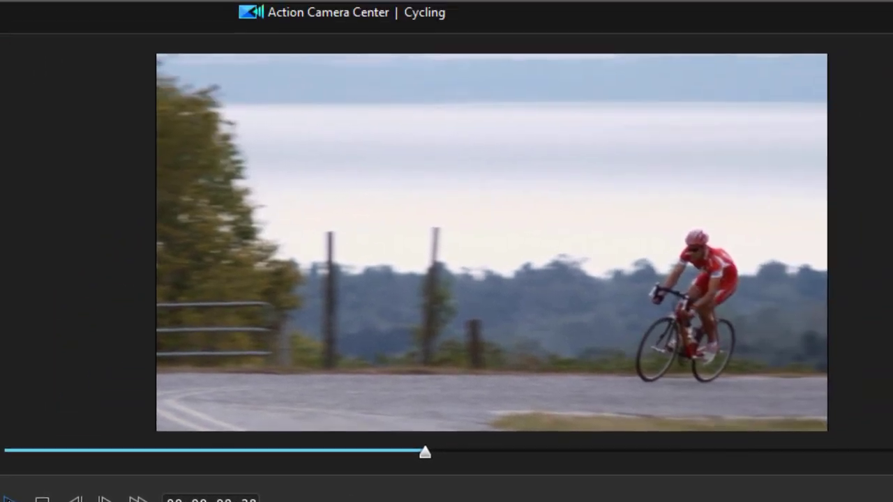
key(space)
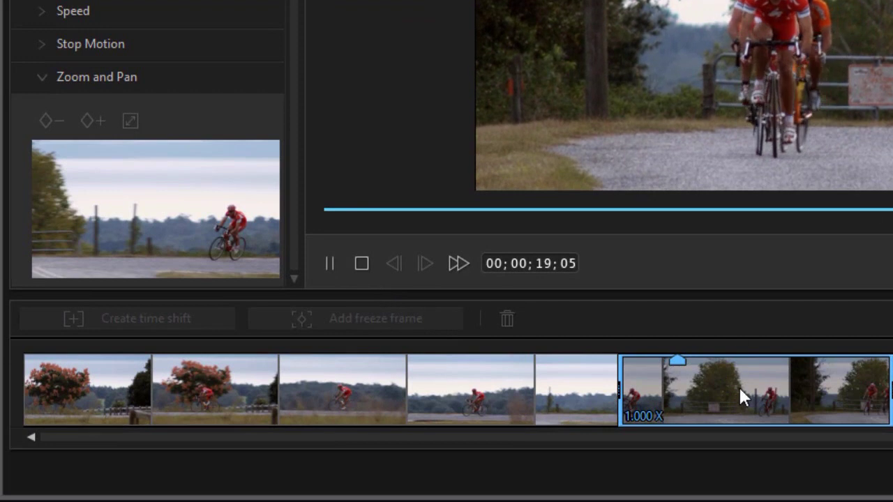
click(738, 390)
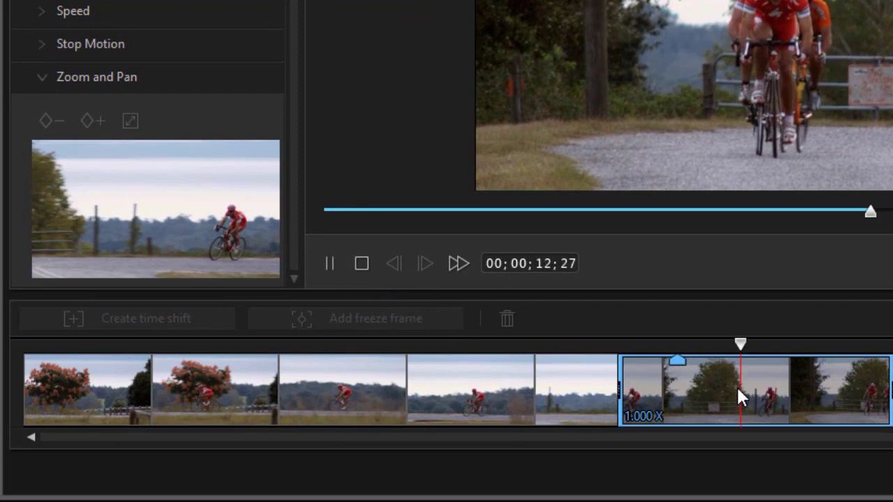
click(700, 394)
Add a Zoom and Pan keyframe at 14;15 framing the riders, then scrub back to 10;10.
click(359, 267)
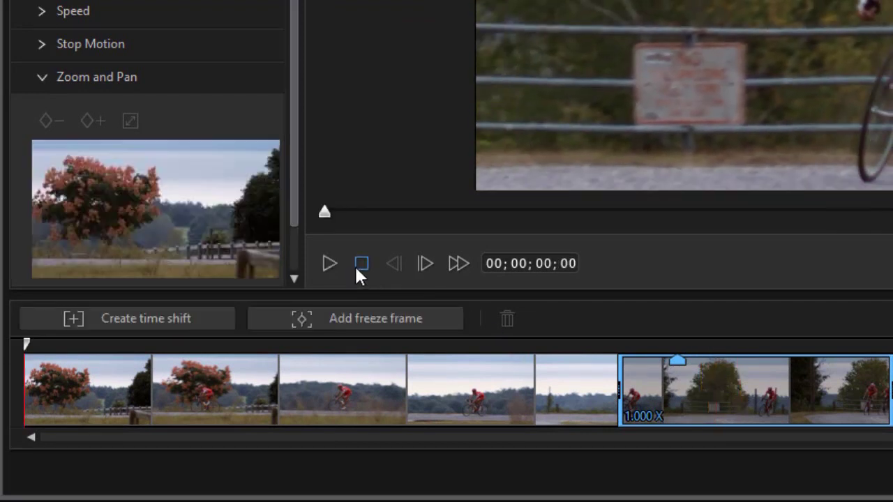
click(689, 388)
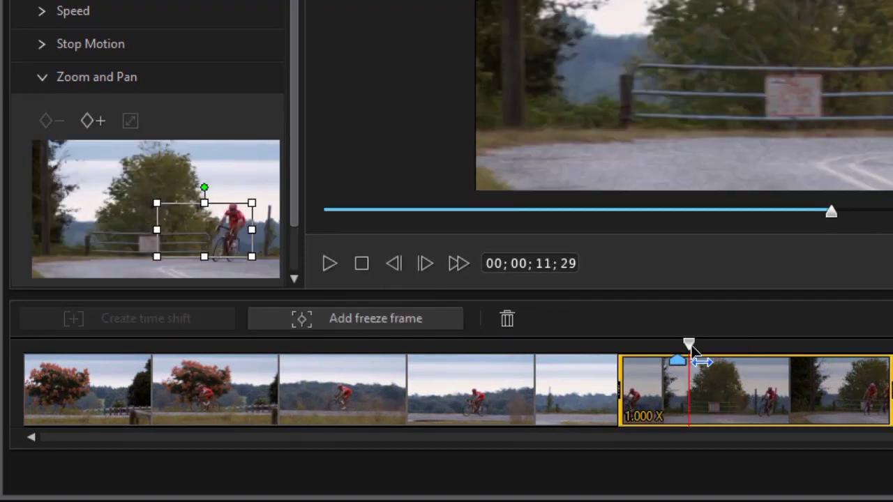
drag(693, 366, 829, 388)
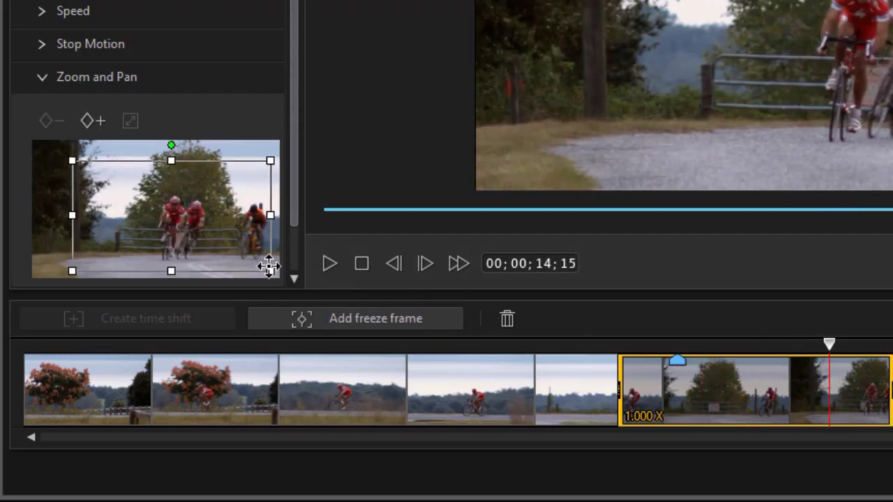
mouse_move(268, 269)
mouse_down()
mouse_move(170, 206)
mouse_move(163, 214)
mouse_up()
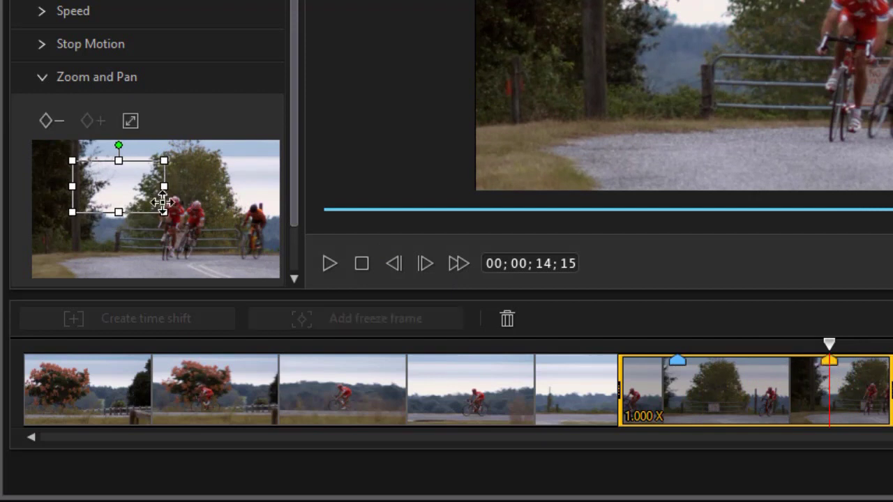
mouse_move(114, 195)
mouse_down()
mouse_move(149, 200)
mouse_move(168, 223)
mouse_move(175, 215)
mouse_up()
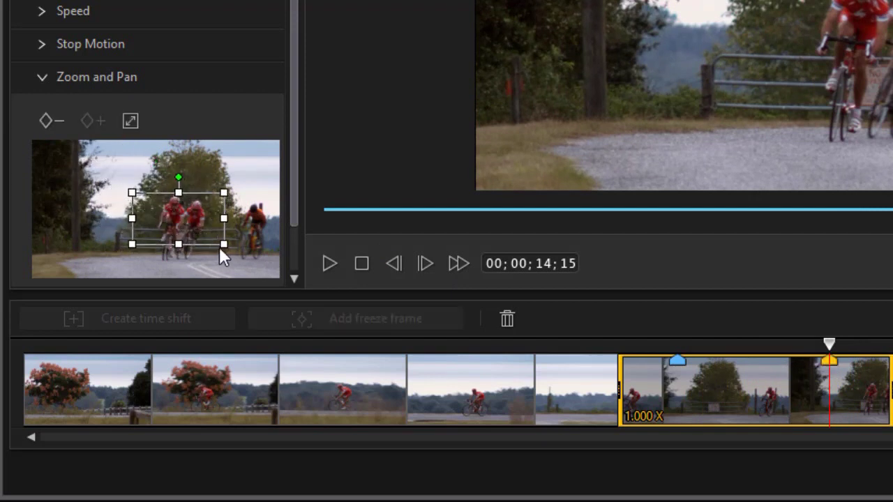
drag(221, 246, 244, 256)
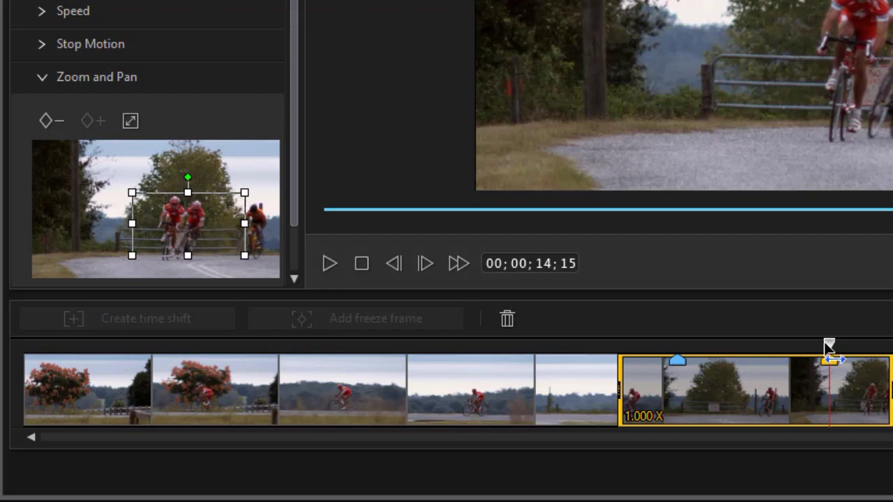
drag(829, 346, 572, 369)
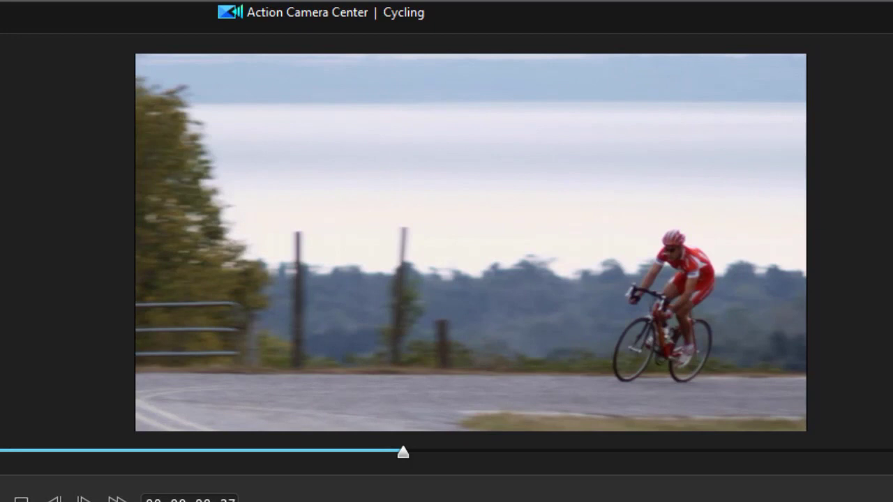
key(space)
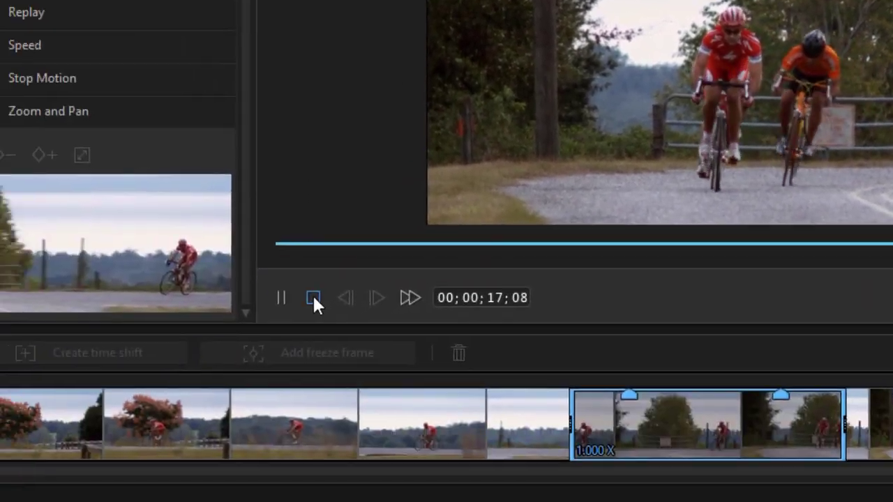
click(20, 499)
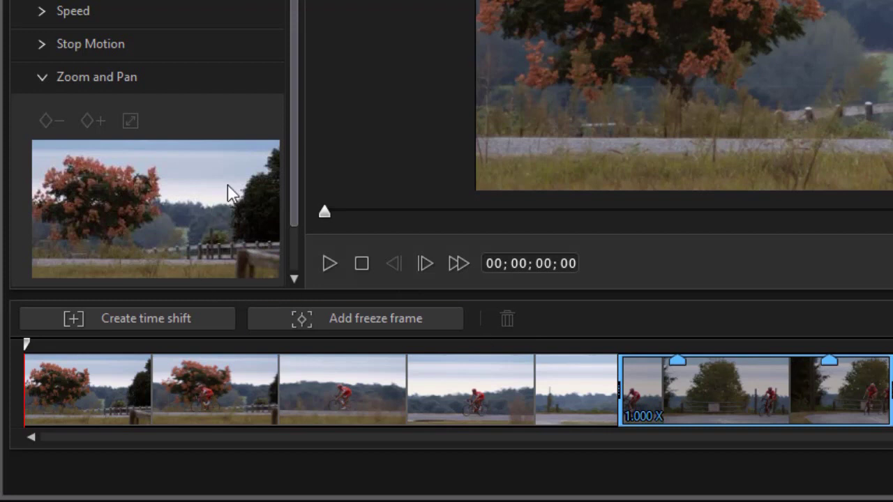
Add a Zoom and Pan keyframe at 12;20 showing the full frame via Fit.
click(723, 397)
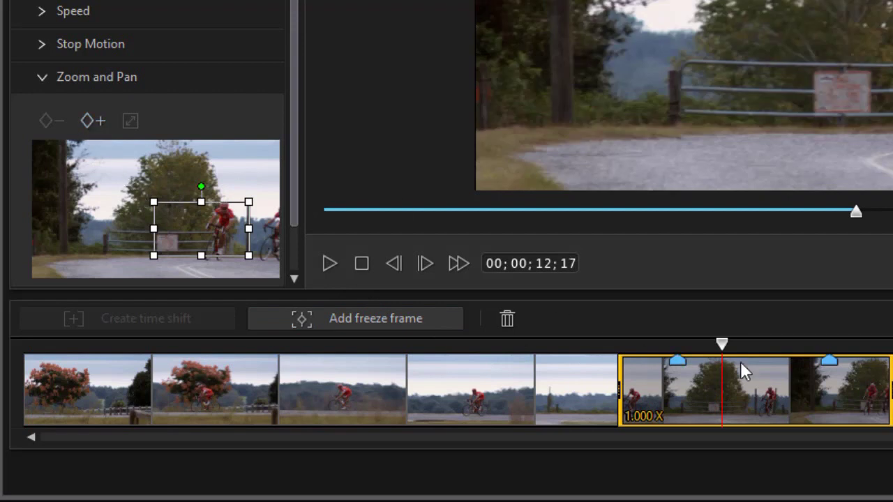
drag(722, 346, 728, 348)
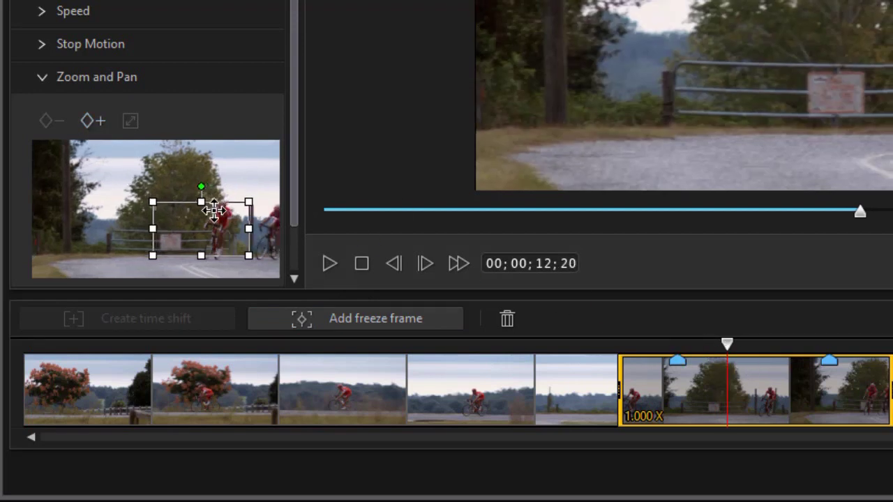
drag(169, 217, 162, 217)
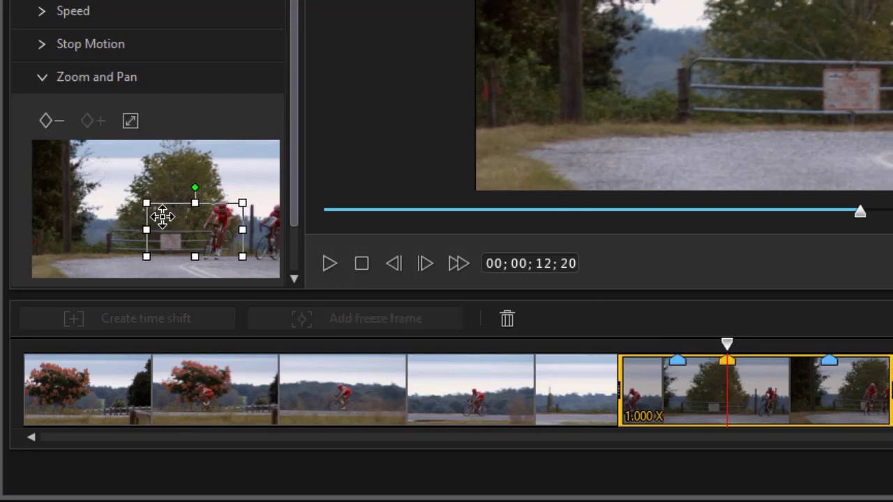
click(130, 121)
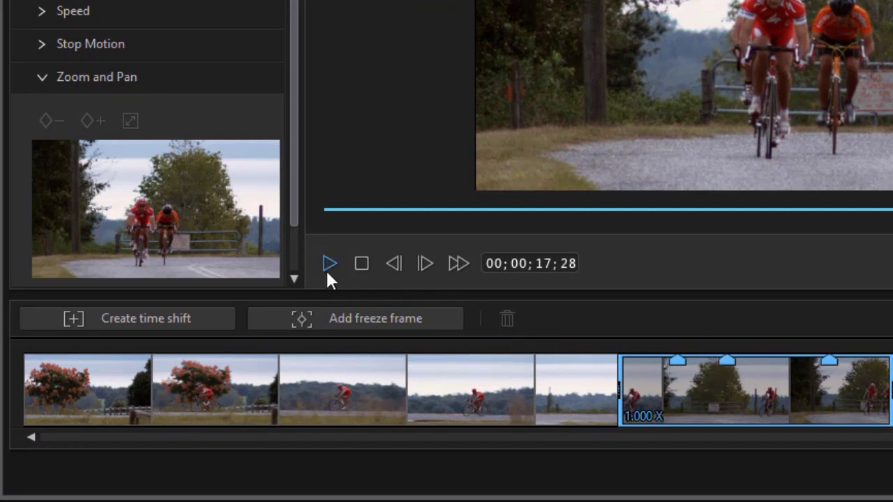
Delete the middle and last Zoom and Pan keyframes from the time-shift segment.
click(362, 263)
click(761, 391)
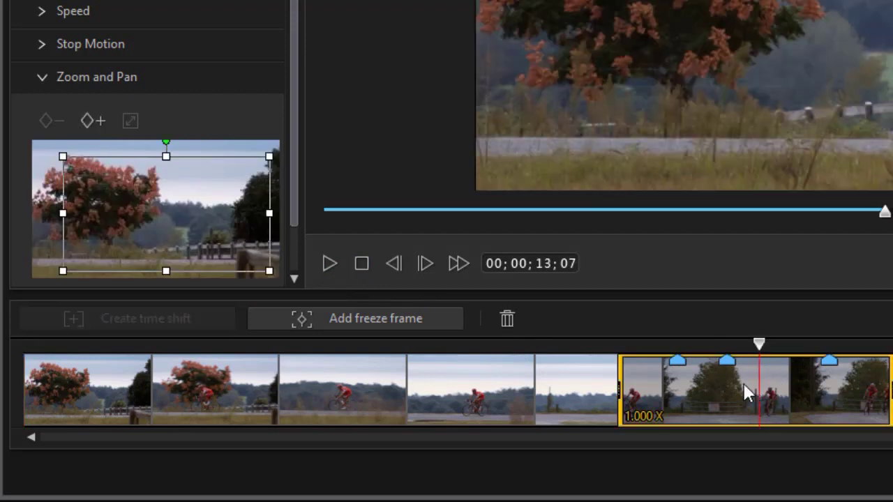
click(728, 360)
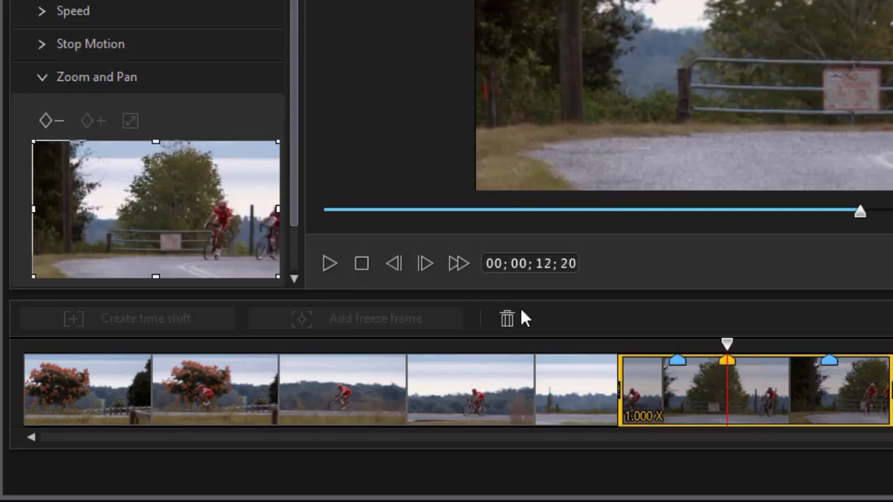
click(507, 320)
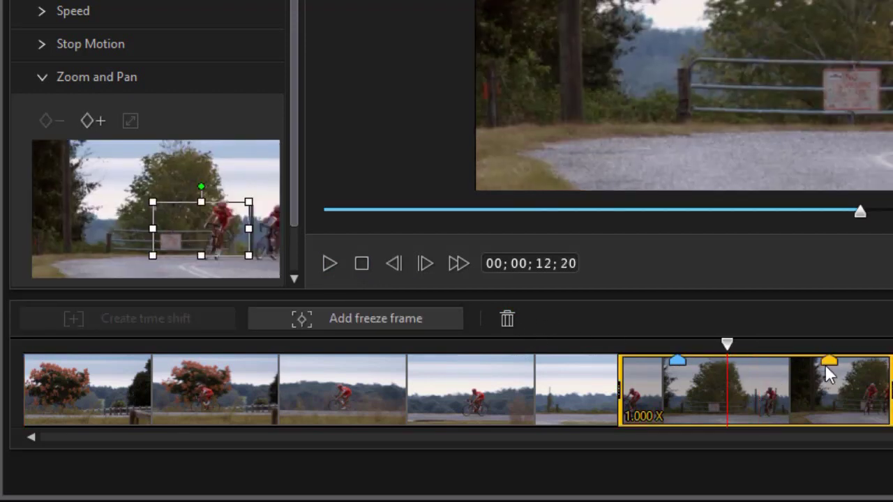
click(828, 362)
click(509, 317)
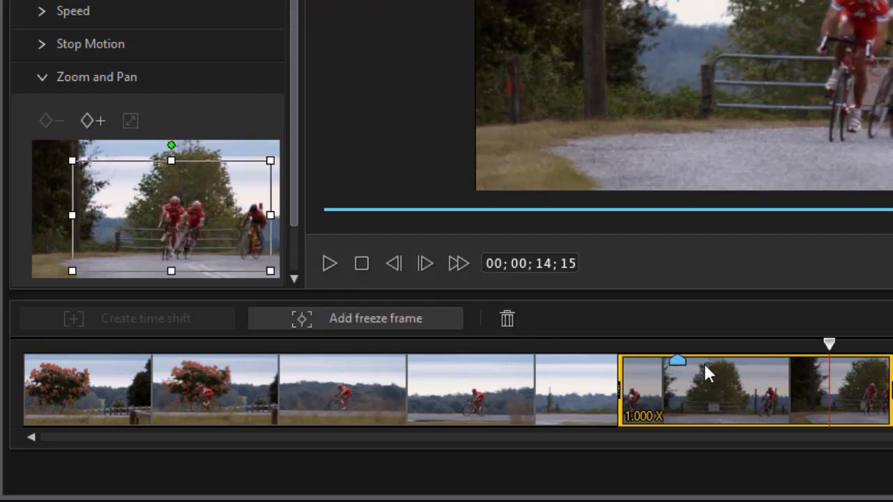
Create and remove a test keyframe at 13;02, then return the playhead to 09;27.
click(749, 363)
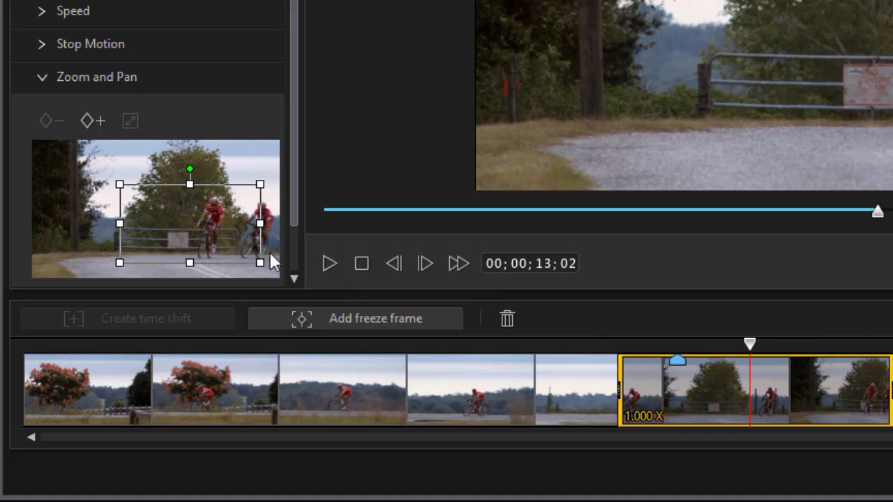
drag(183, 201, 181, 203)
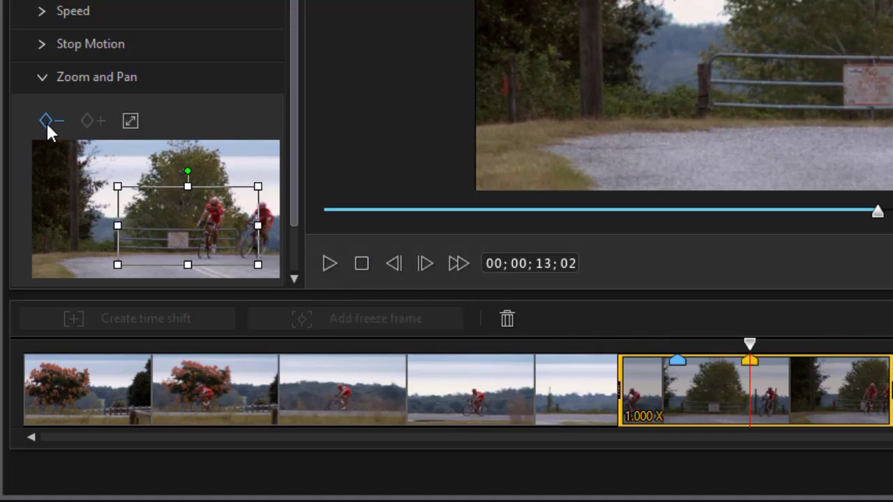
click(46, 121)
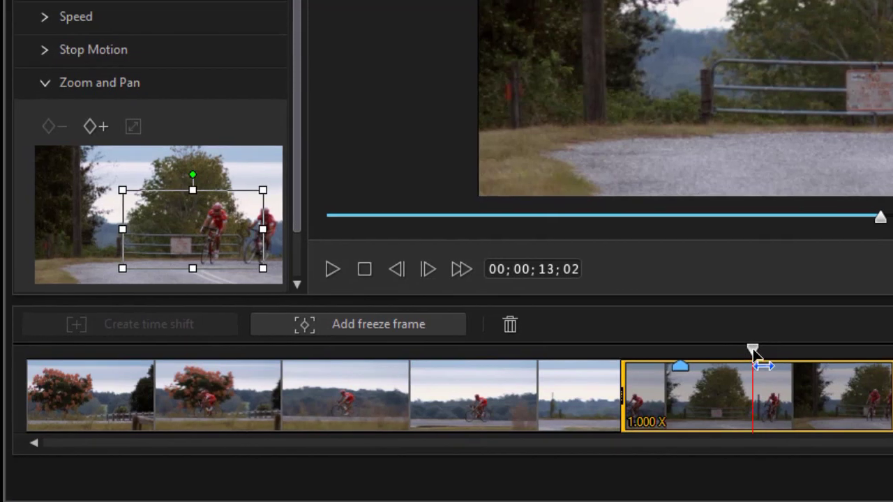
drag(752, 346, 586, 359)
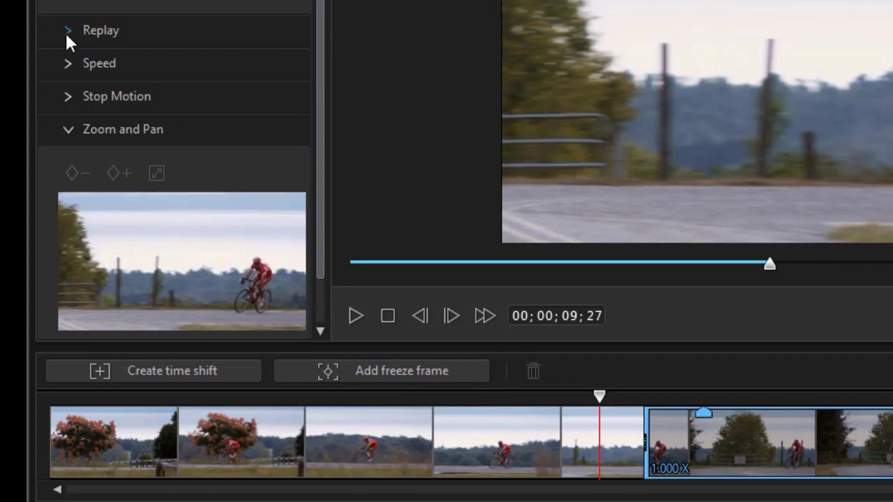
Turn on replay for the time-shift segment with 2 play times.
click(65, 132)
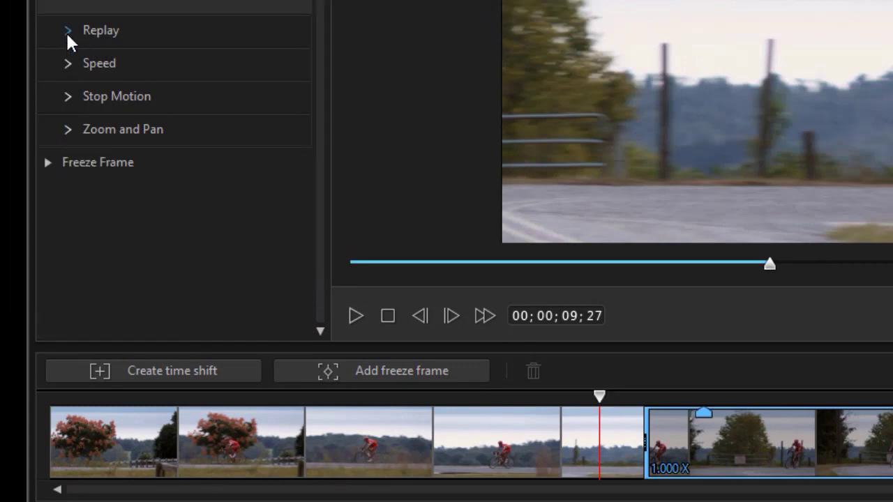
click(67, 32)
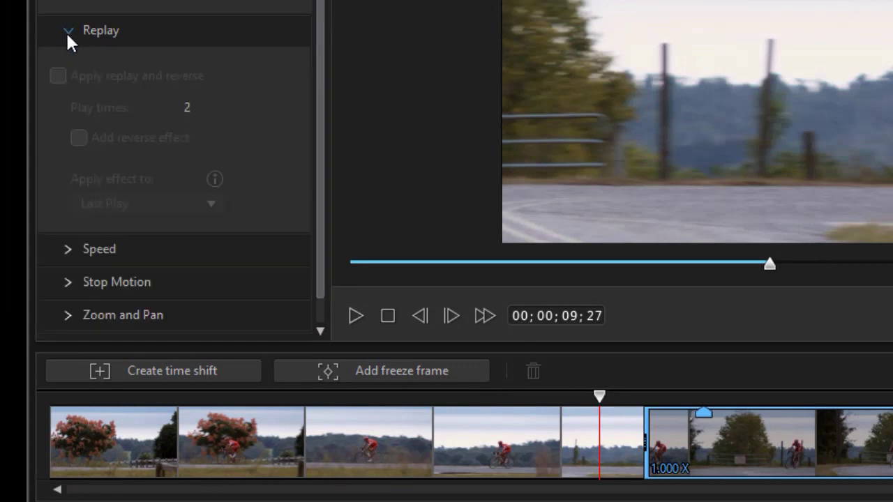
click(749, 436)
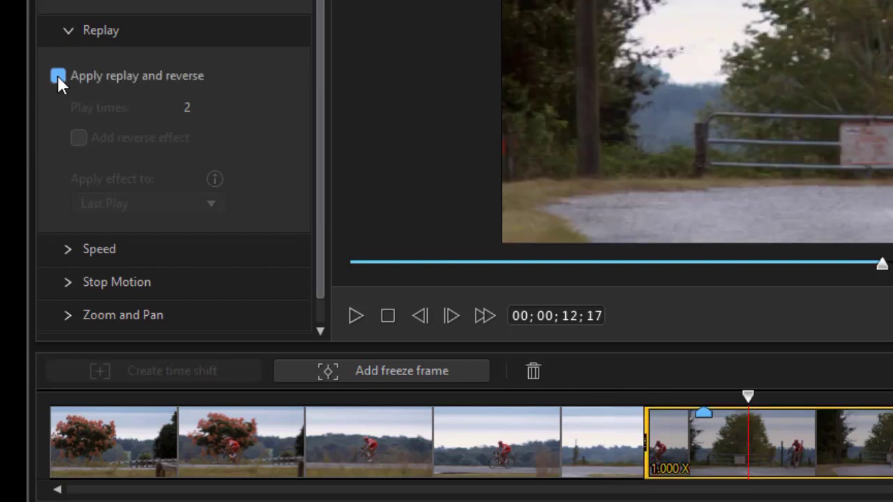
click(57, 75)
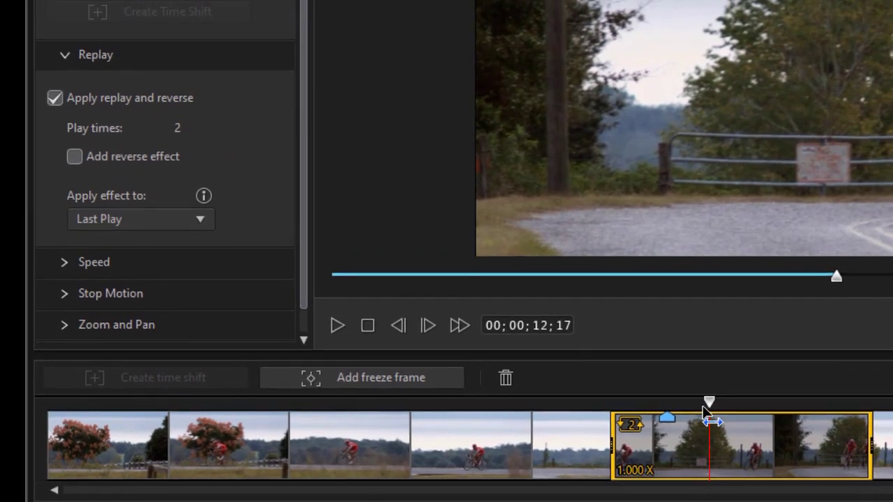
Preview the replay from 09;20, just before the segment.
drag(703, 413, 696, 405)
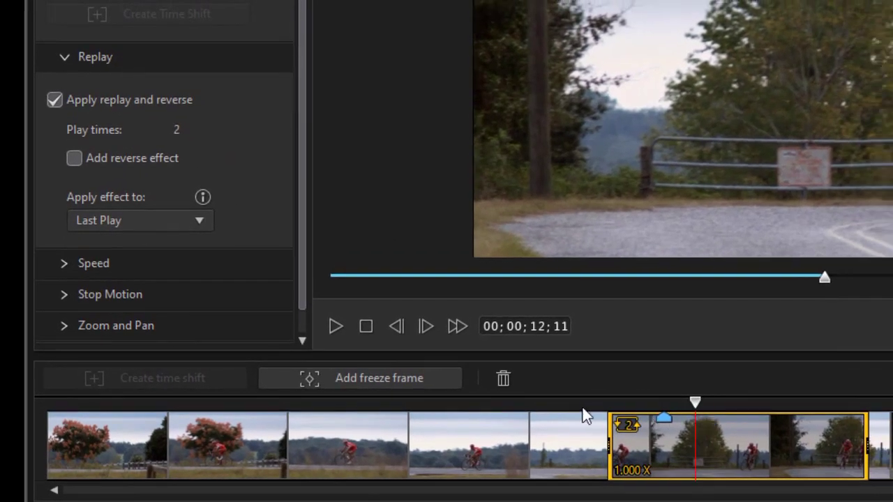
drag(690, 412, 552, 417)
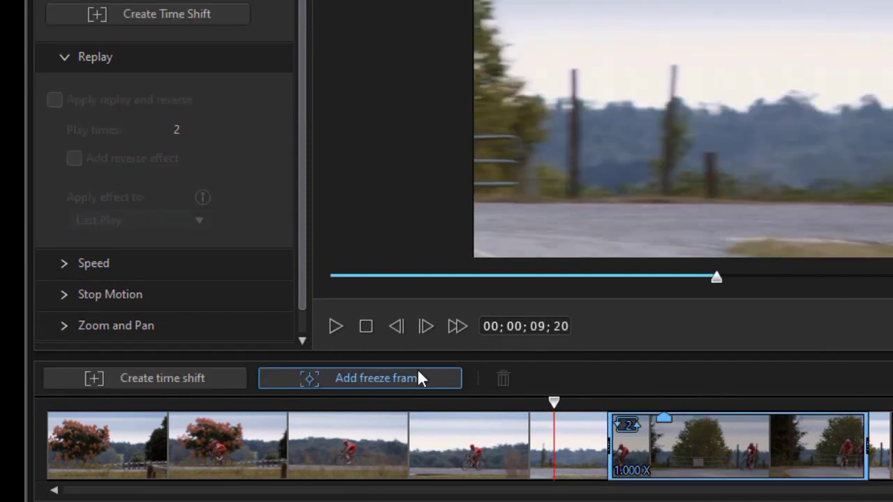
click(333, 326)
click(363, 328)
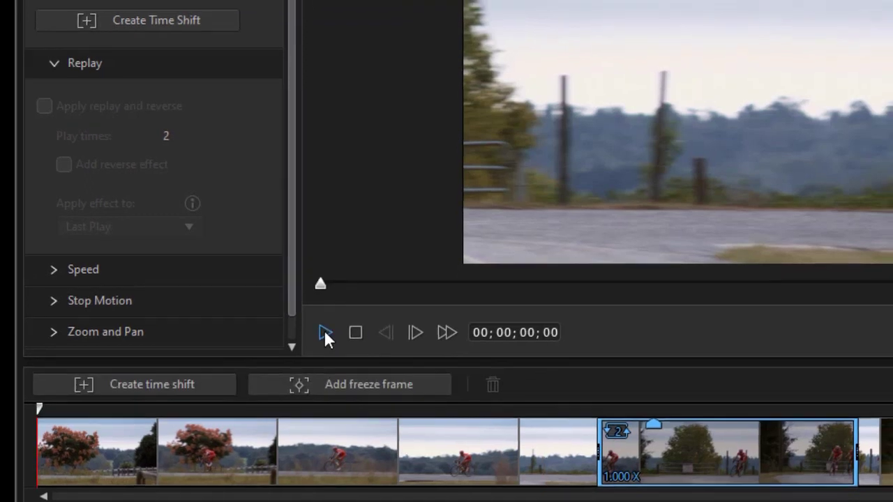
Preview the 2-time replay, then reselect the time-shift segment and show its Apply effect to choices.
click(326, 334)
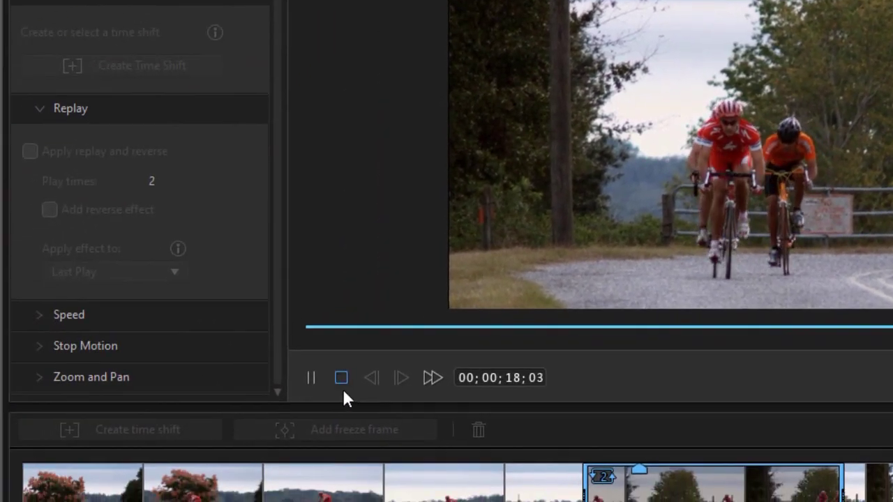
click(336, 382)
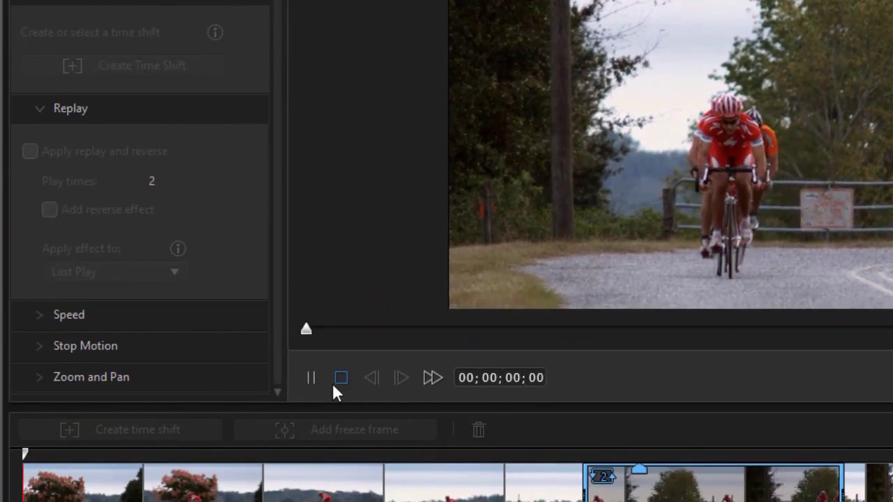
click(632, 497)
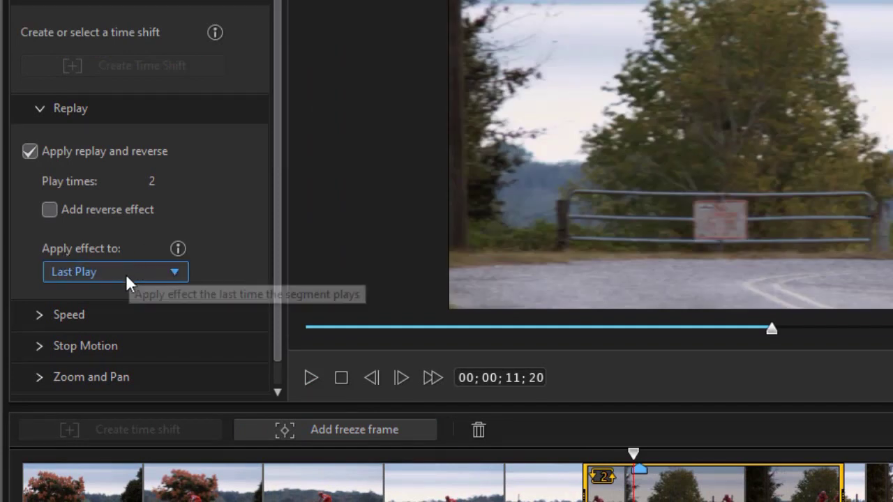
click(177, 276)
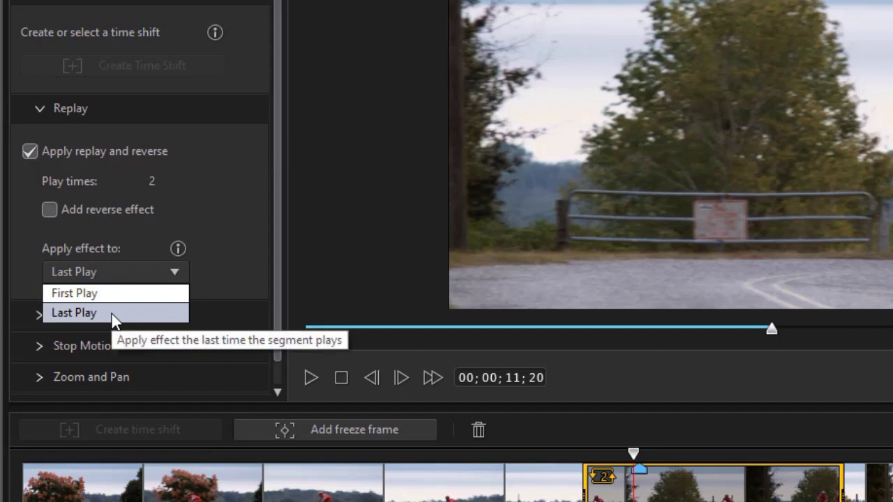
Switch the replay's Apply effect to setting to First Play and preview the result.
click(232, 272)
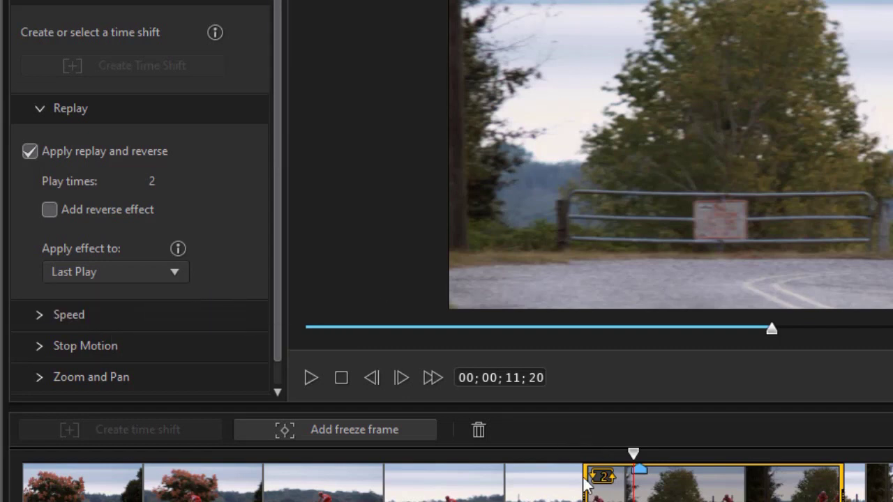
click(178, 275)
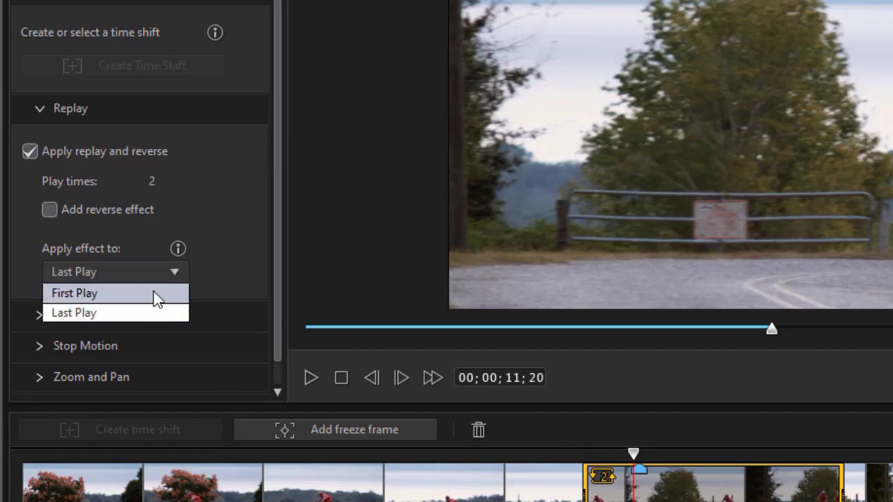
click(152, 293)
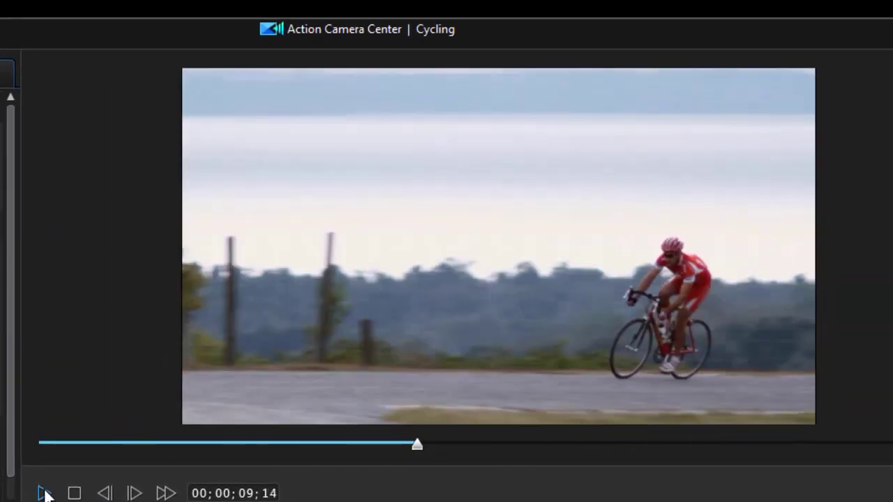
click(42, 493)
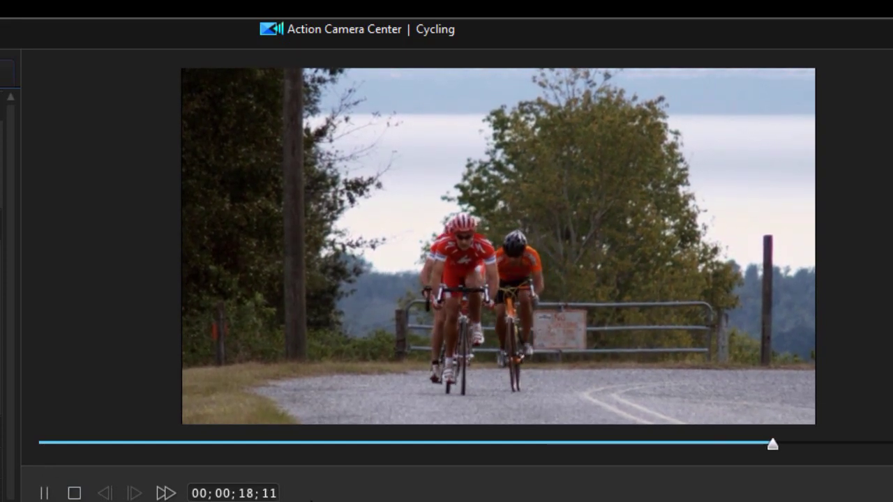
click(74, 493)
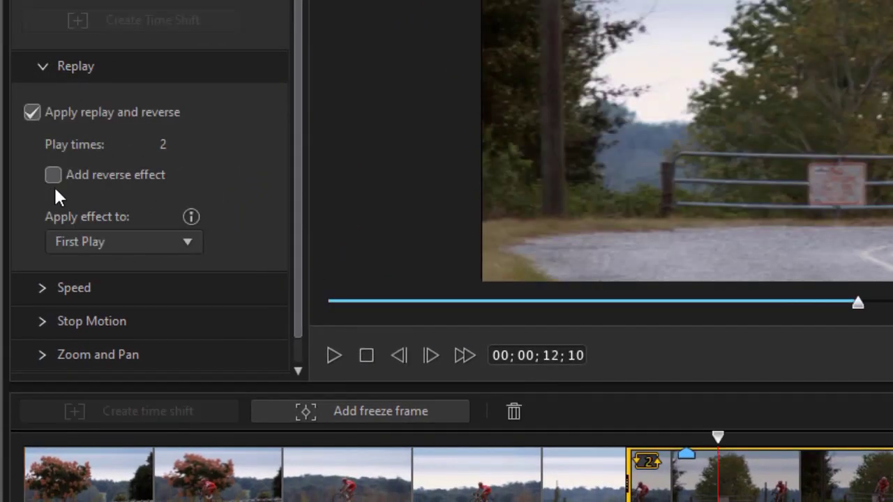
Enable Add reverse effect for the replay and scrub the playhead back to 10;06.
click(54, 176)
drag(718, 438, 598, 438)
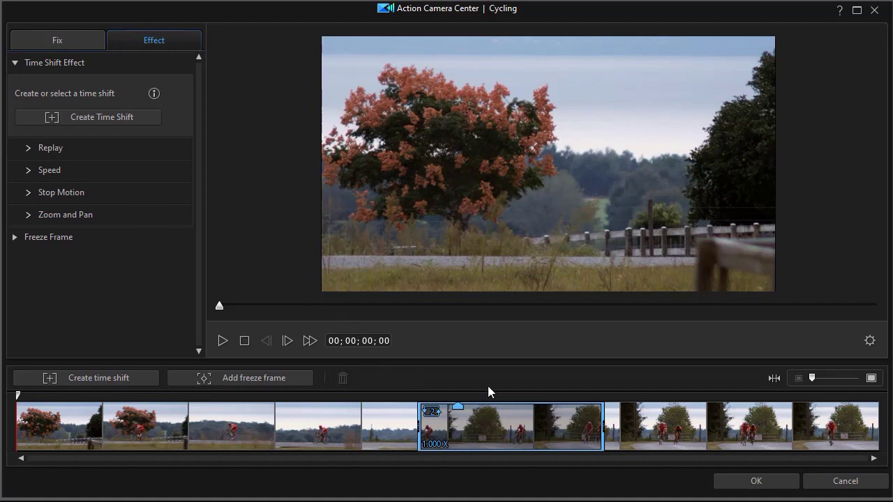
Accept the Action Camera Center edits and place the Cycling clip on the timeline.
click(738, 486)
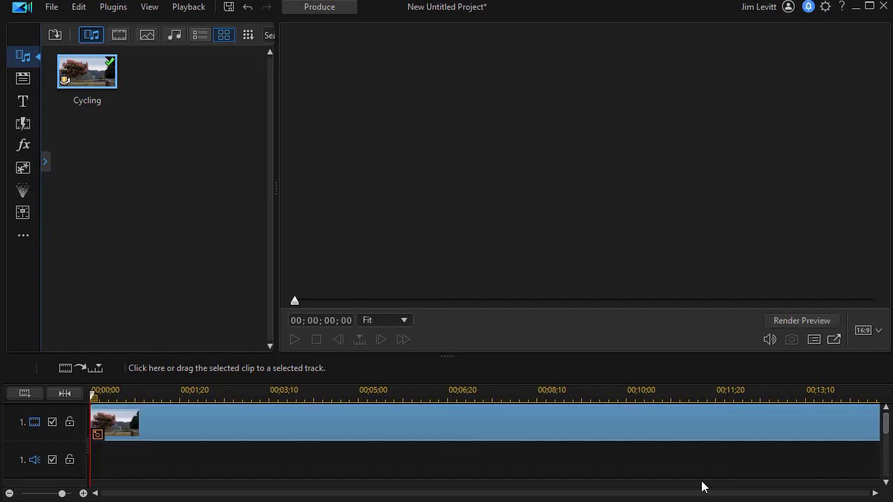
click(146, 415)
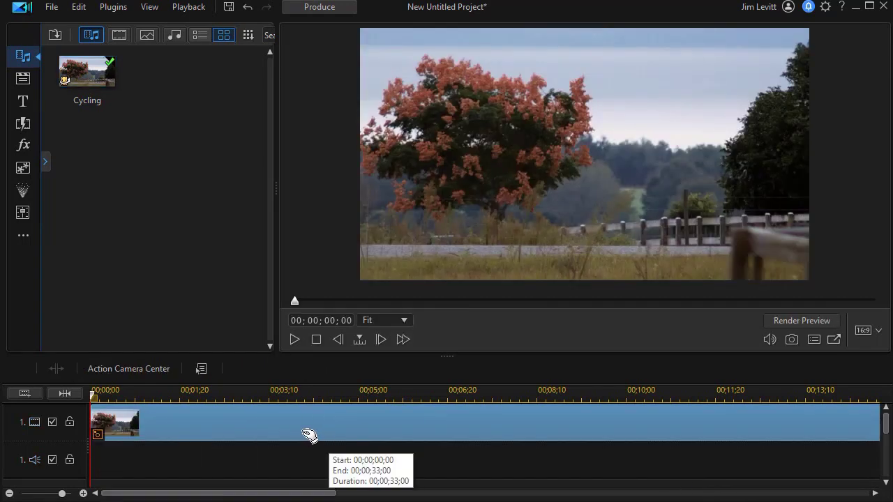
click(108, 396)
Reopen the Cycling clip in Action Camera Center and select its time-shift segment.
drag(120, 405, 379, 429)
click(381, 428)
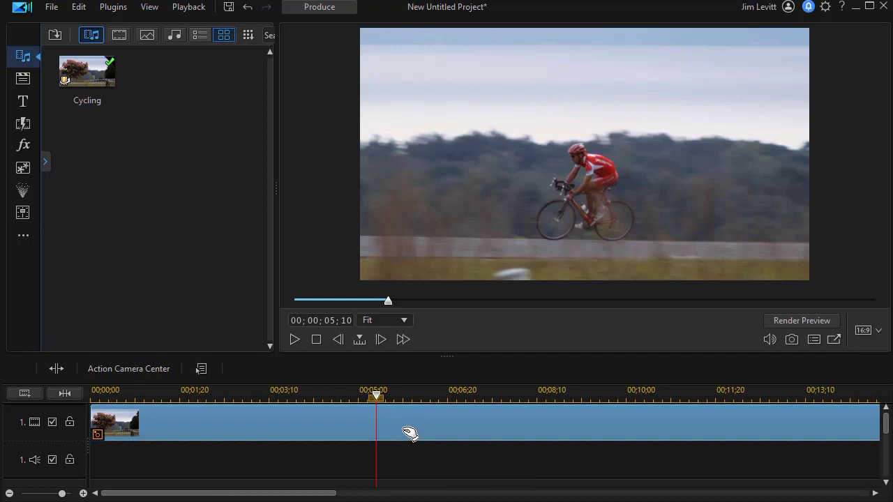
double_click(401, 428)
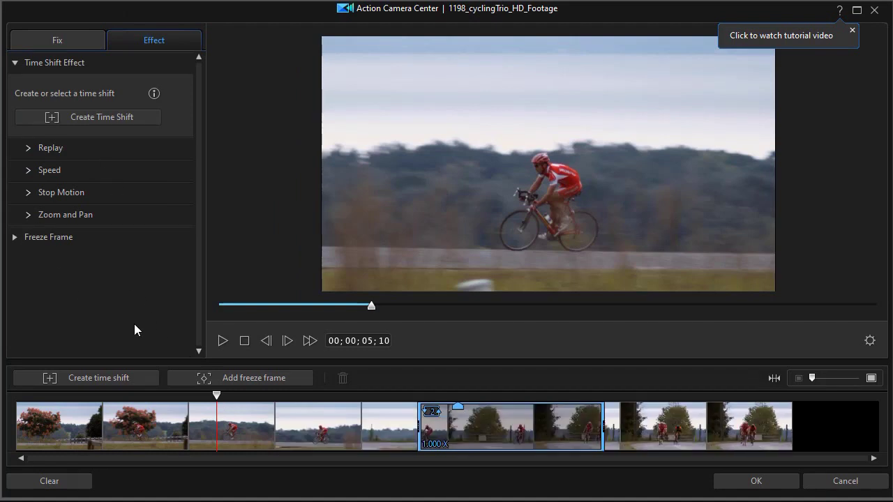
click(473, 425)
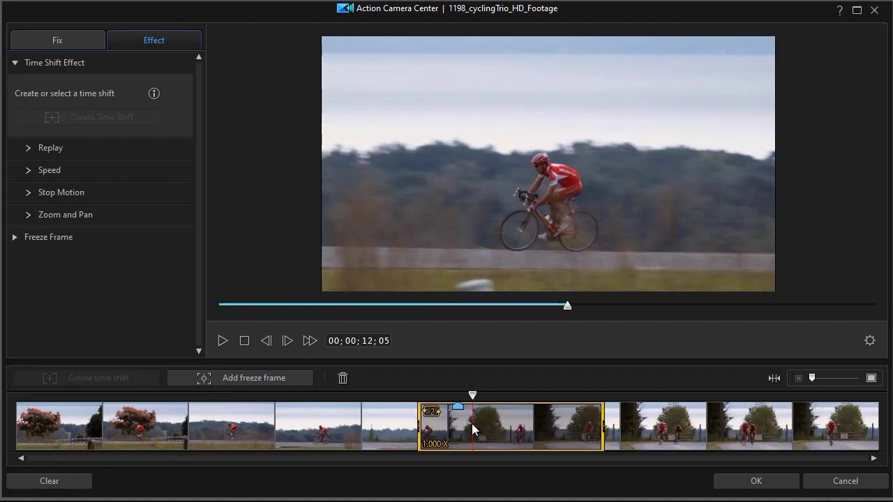